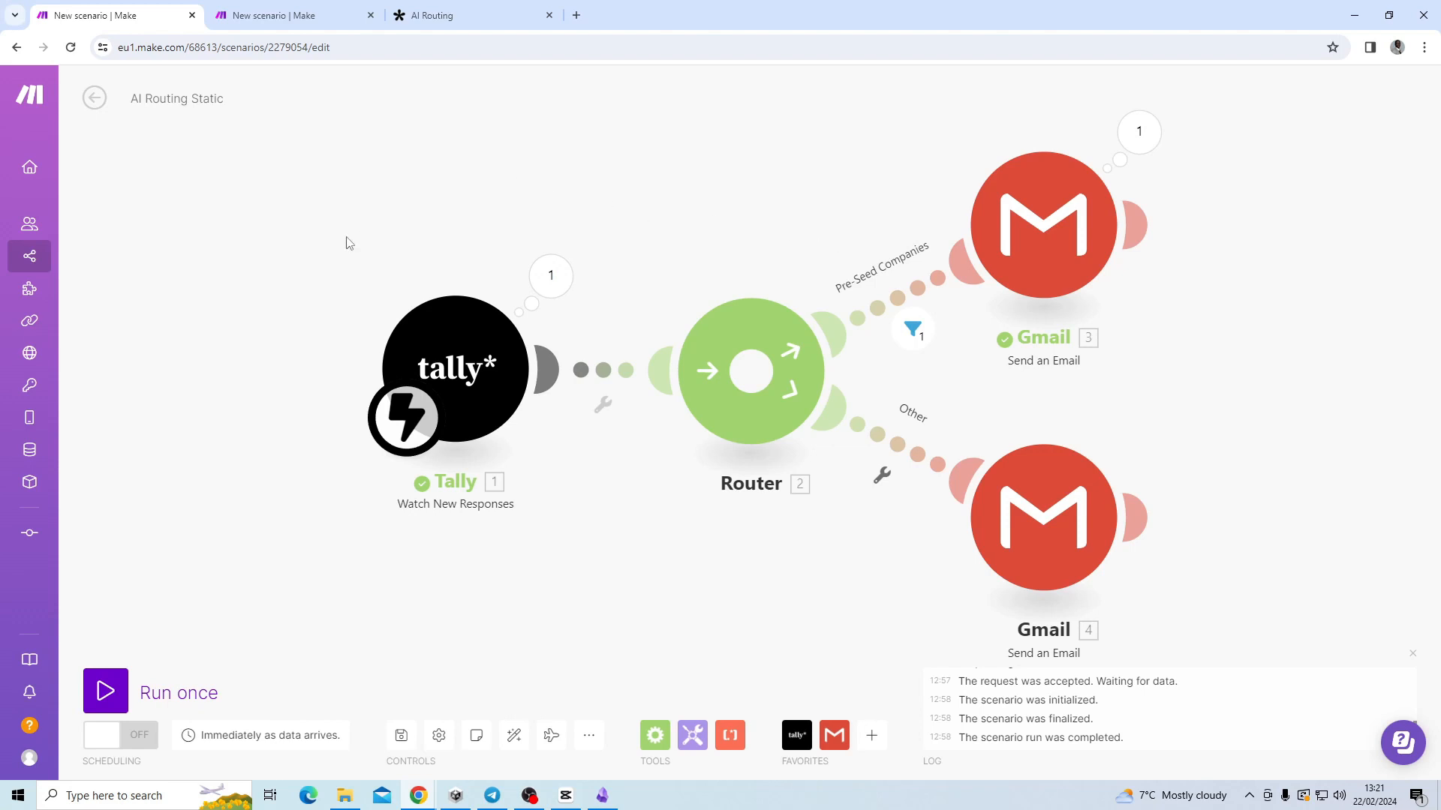
# Inspect the Pre-Seed route's filter result and confirm the Pre-Seed Companies filter condition.
pyautogui.click(451, 25)
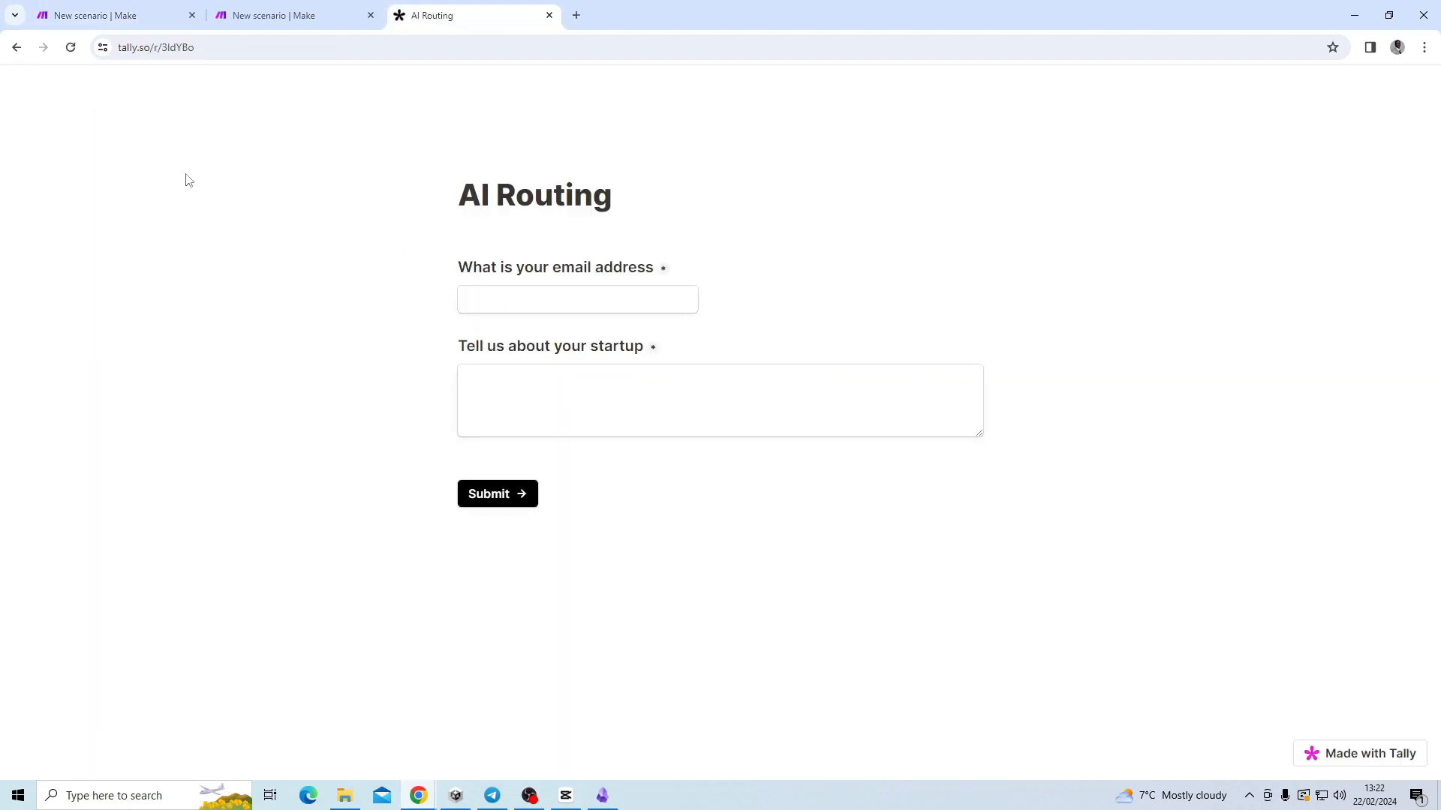
pyautogui.click(101, 16)
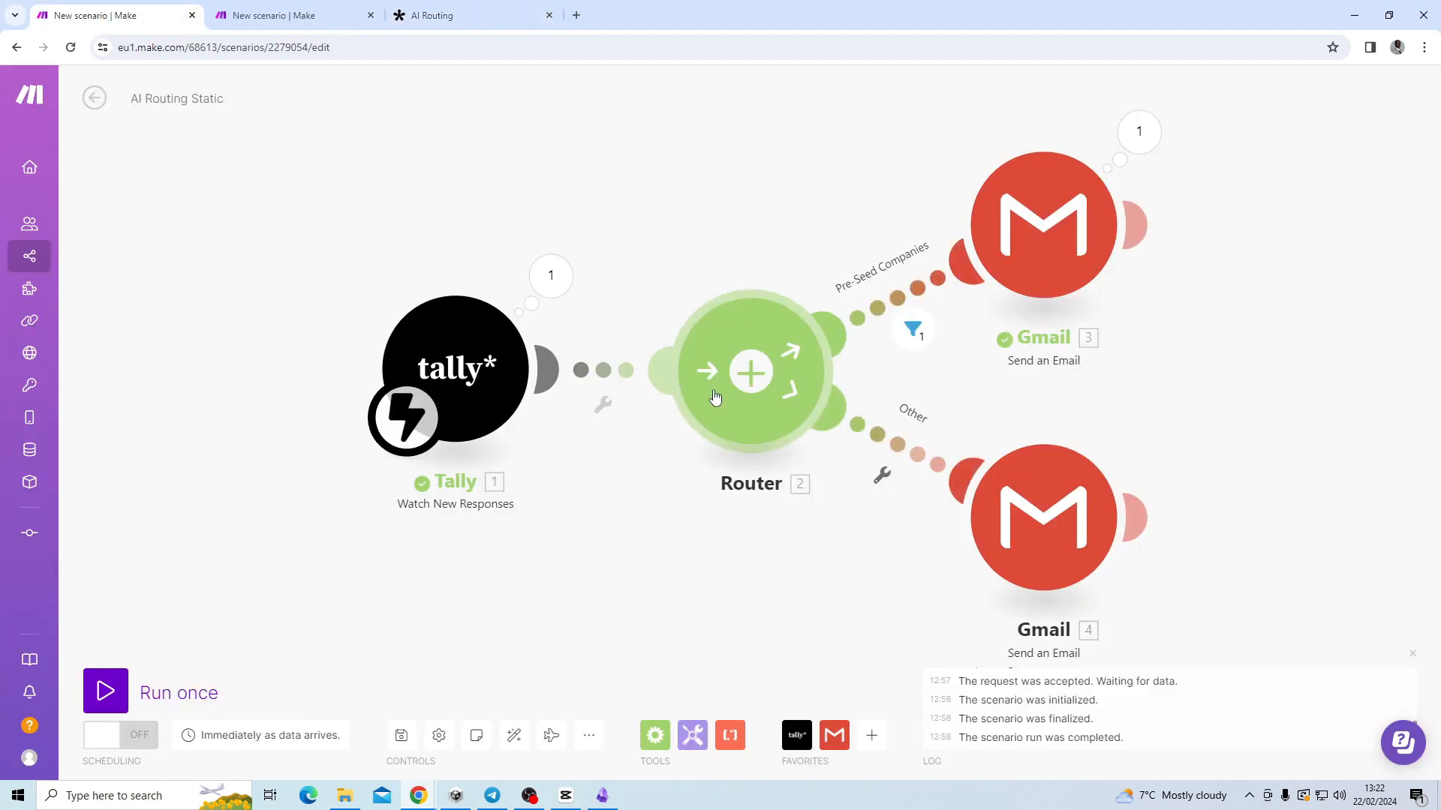
pyautogui.click(911, 332)
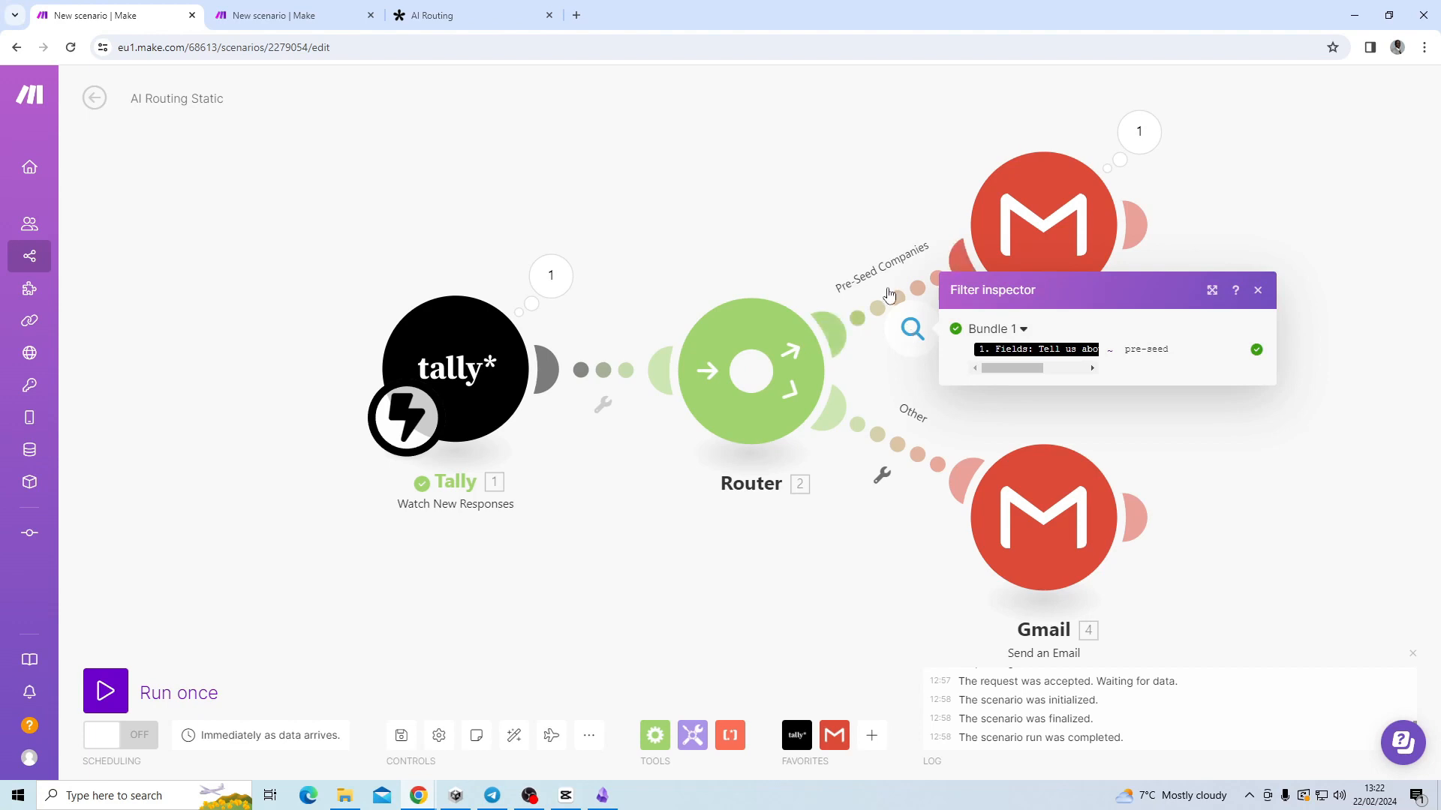
pyautogui.click(828, 180)
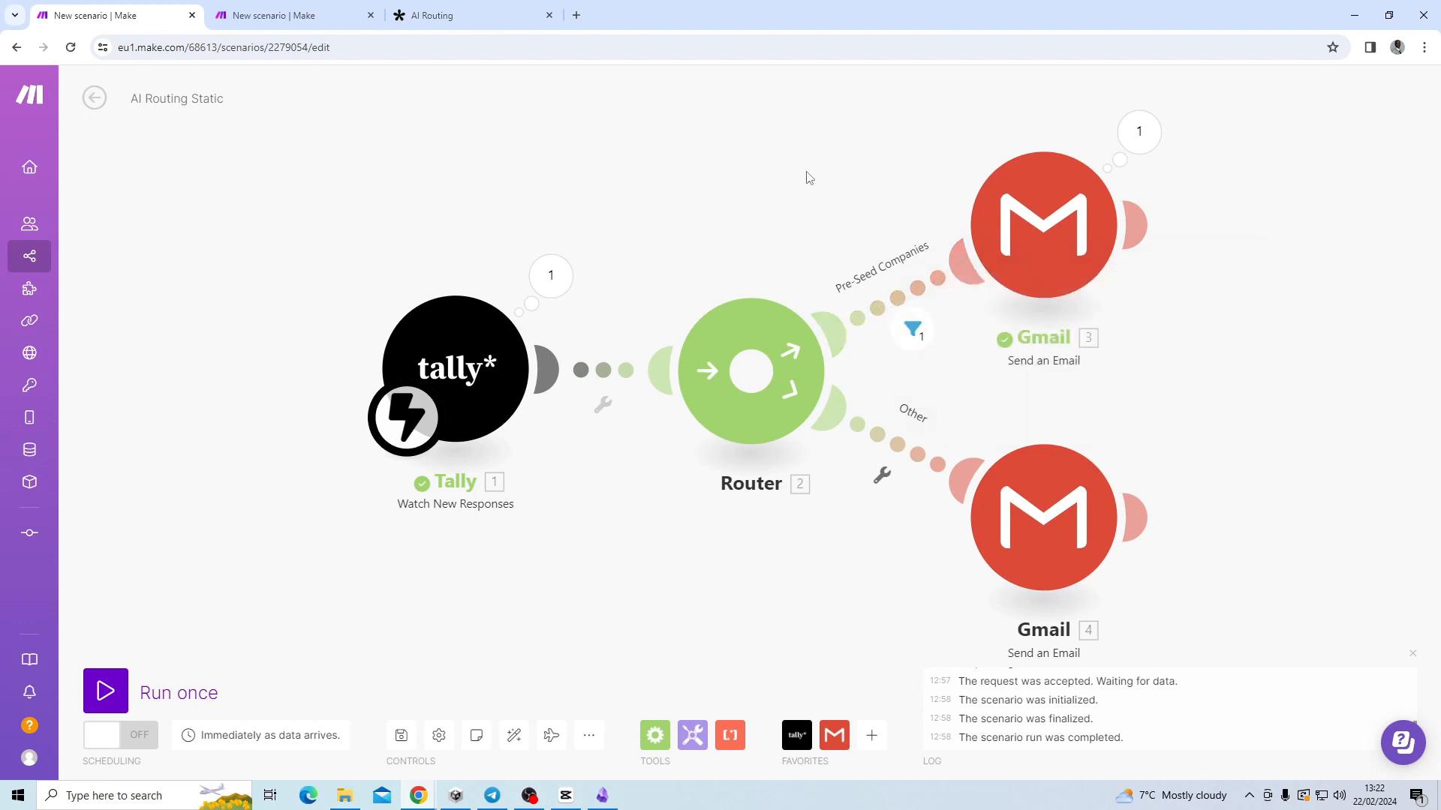
pyautogui.moveTo(803, 177); pyautogui.dragTo(685, 183)
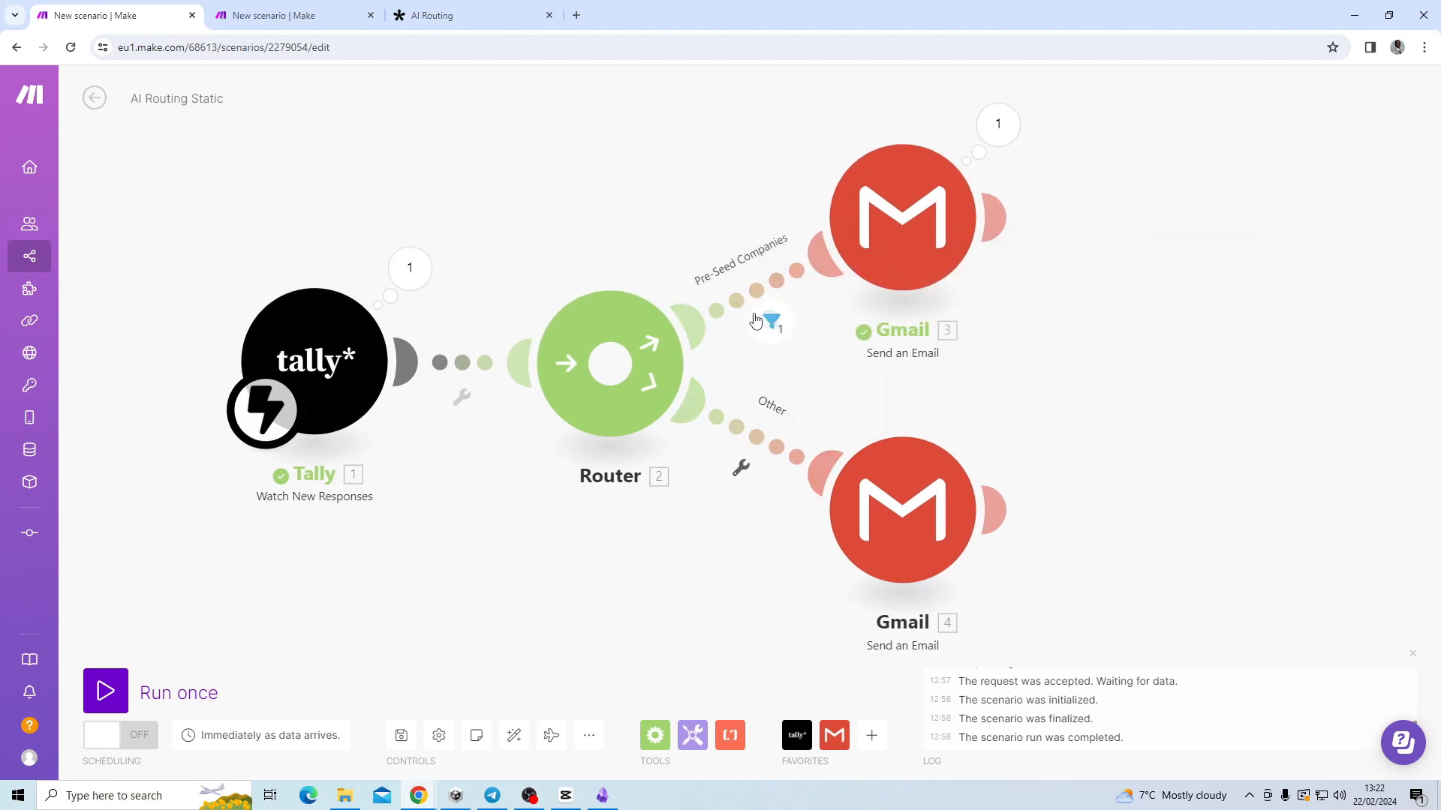
pyautogui.click(772, 323)
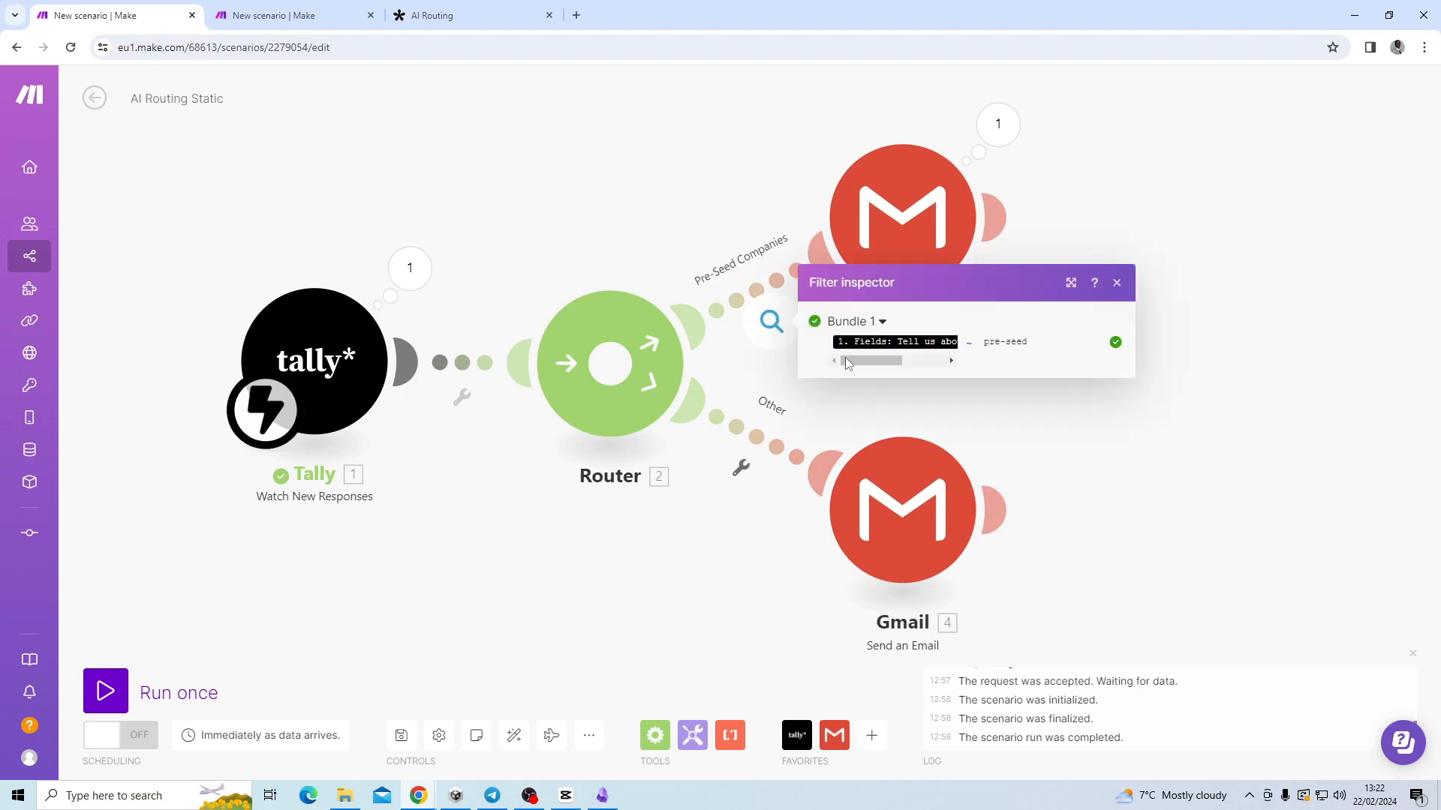
pyautogui.moveTo(863, 361); pyautogui.dragTo(960, 361)
pyautogui.click(1216, 400)
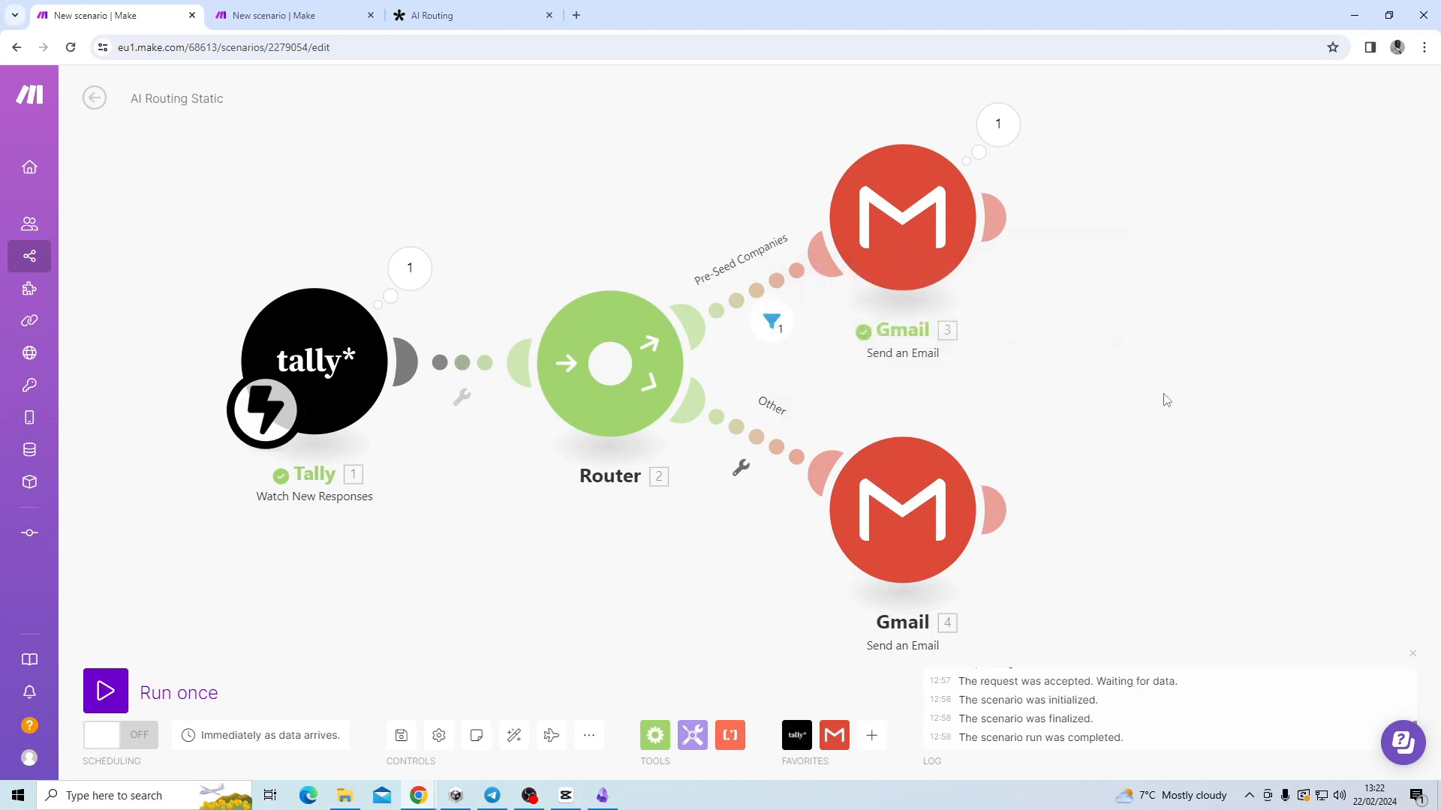
pyautogui.click(771, 321)
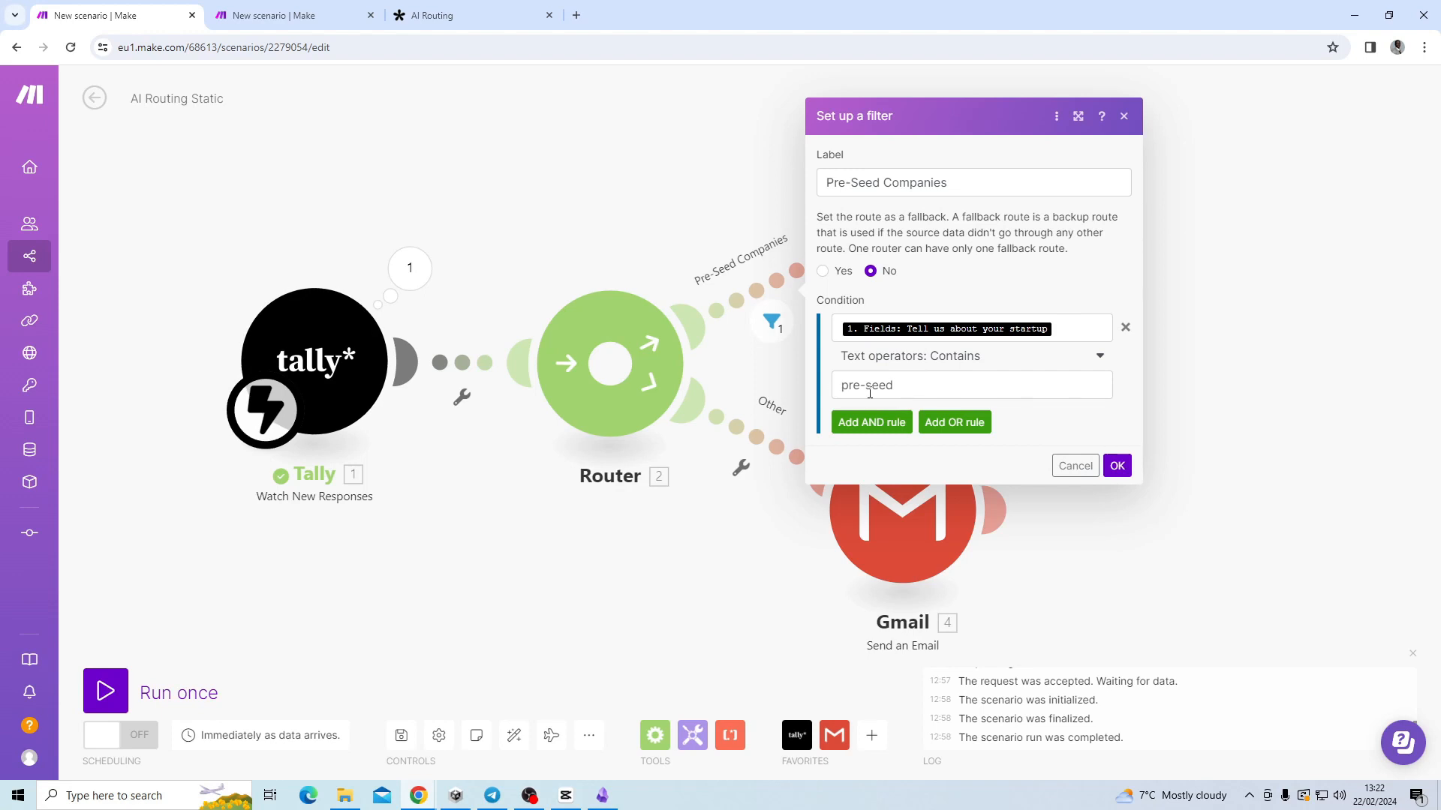
pyautogui.click(1117, 465)
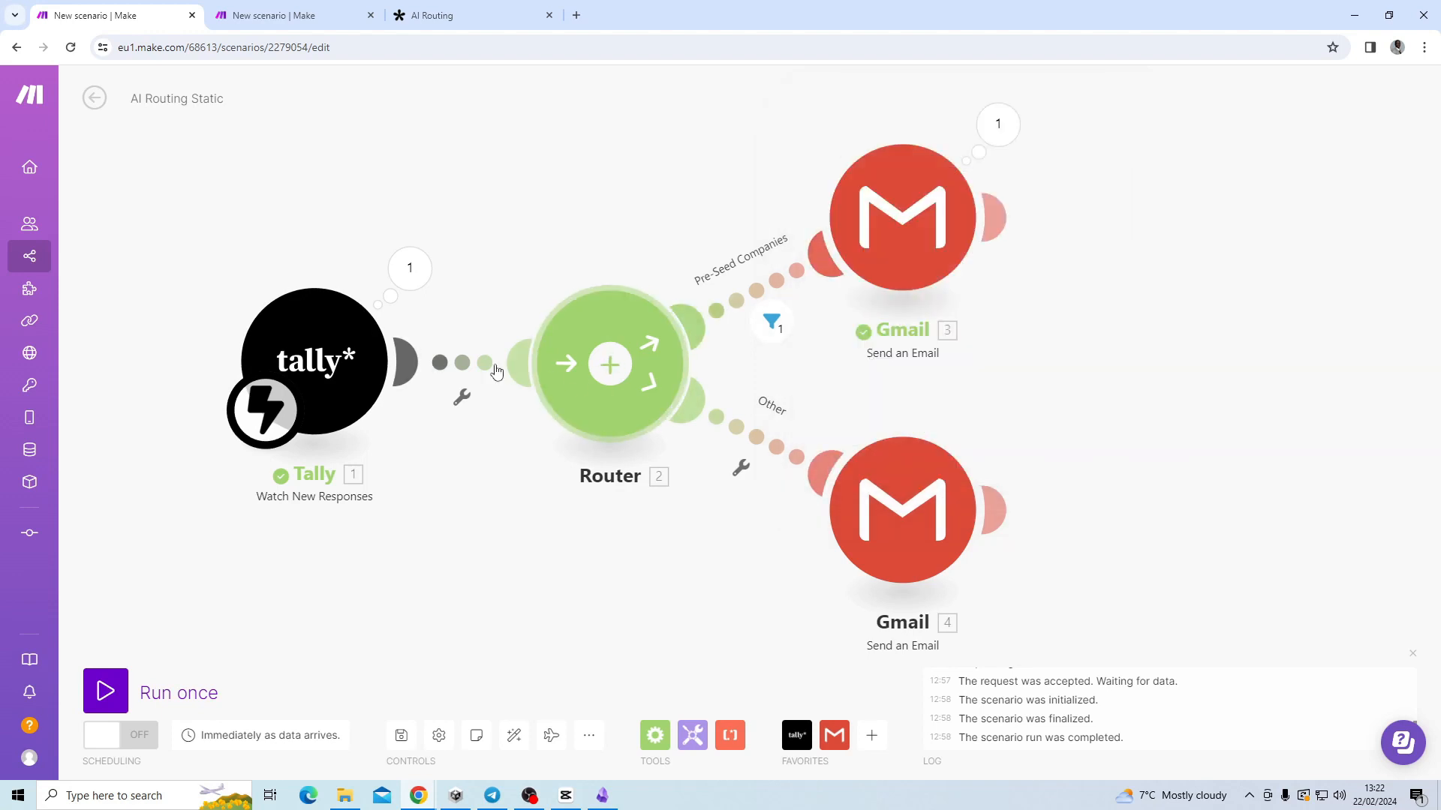
# Review the pre-seed and rejection reply emails, then run the scenario once waiting for new data.
pyautogui.click(900, 218)
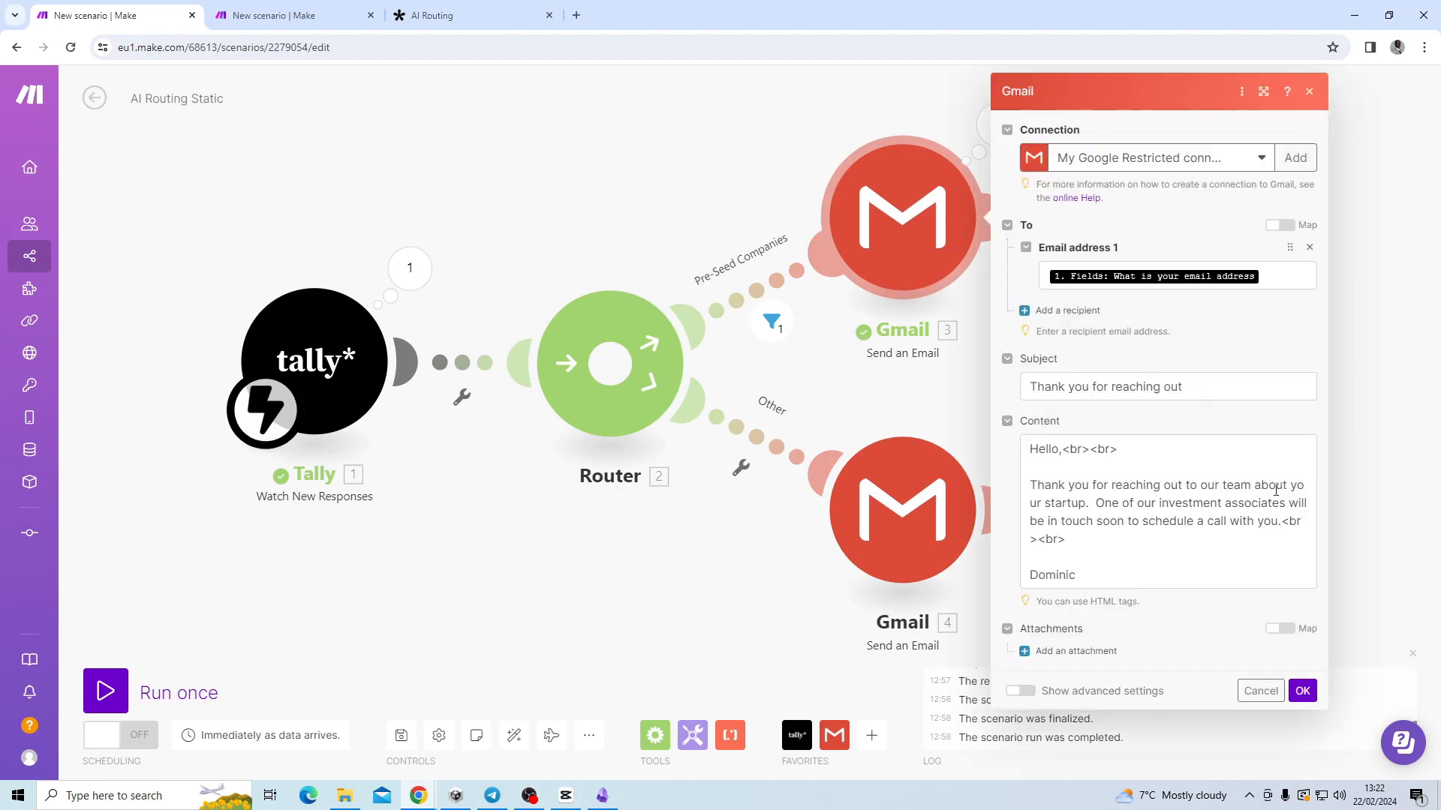
pyautogui.click(1302, 690)
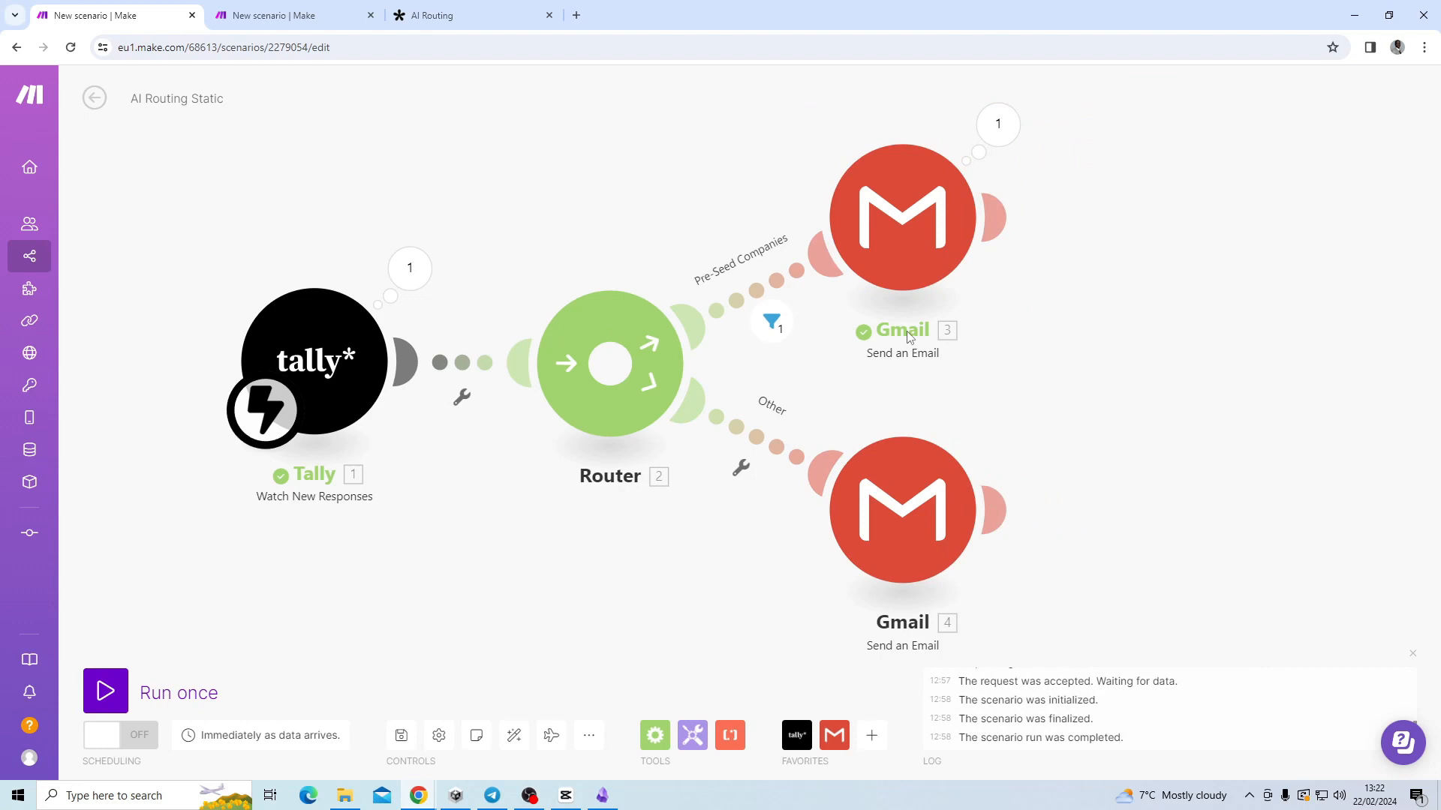
pyautogui.click(919, 488)
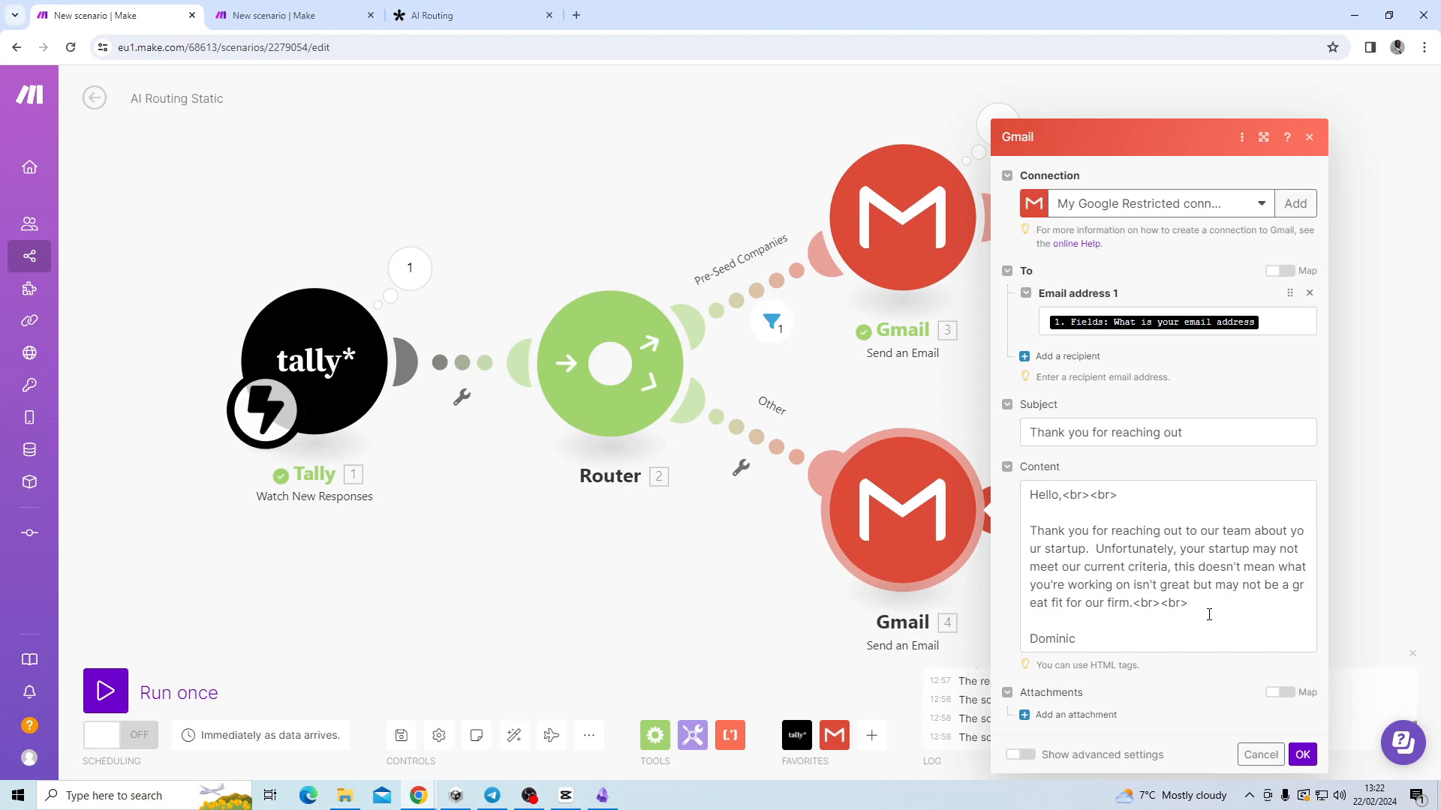
pyautogui.click(1302, 754)
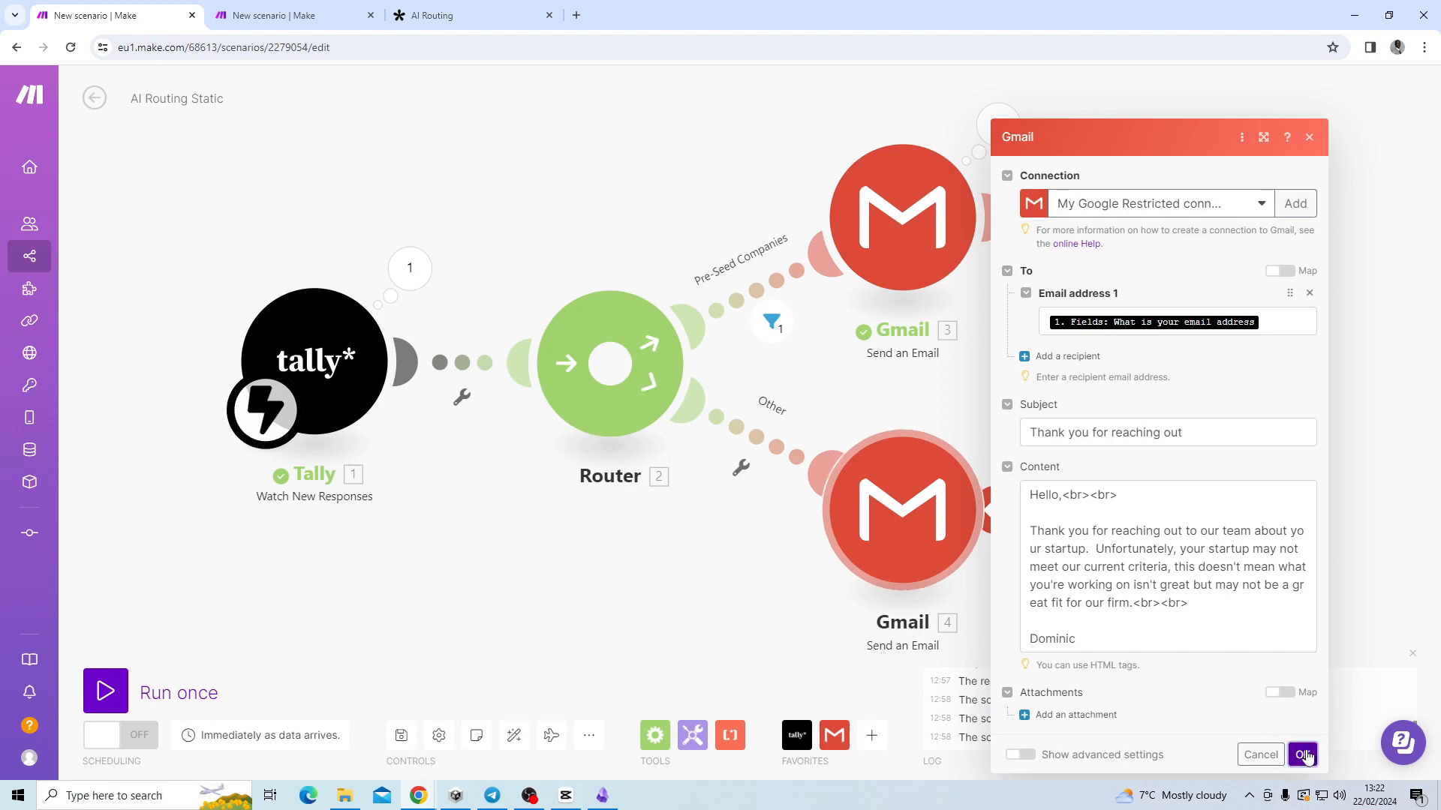
pyautogui.click(105, 690)
pyautogui.click(377, 754)
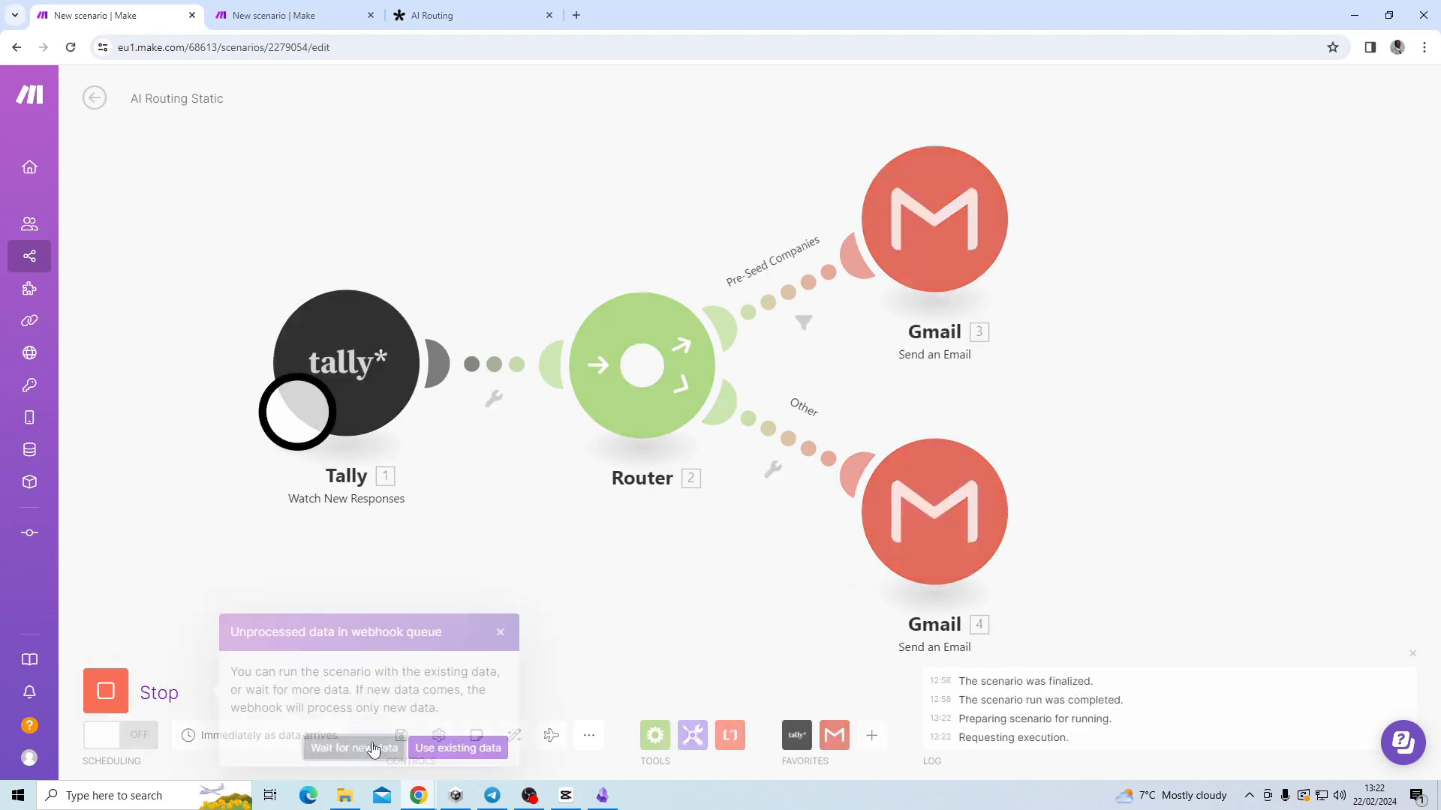
# Submit the AI Routing form with the autofilled email and a series A AgTech startup description.
pyautogui.click(465, 22)
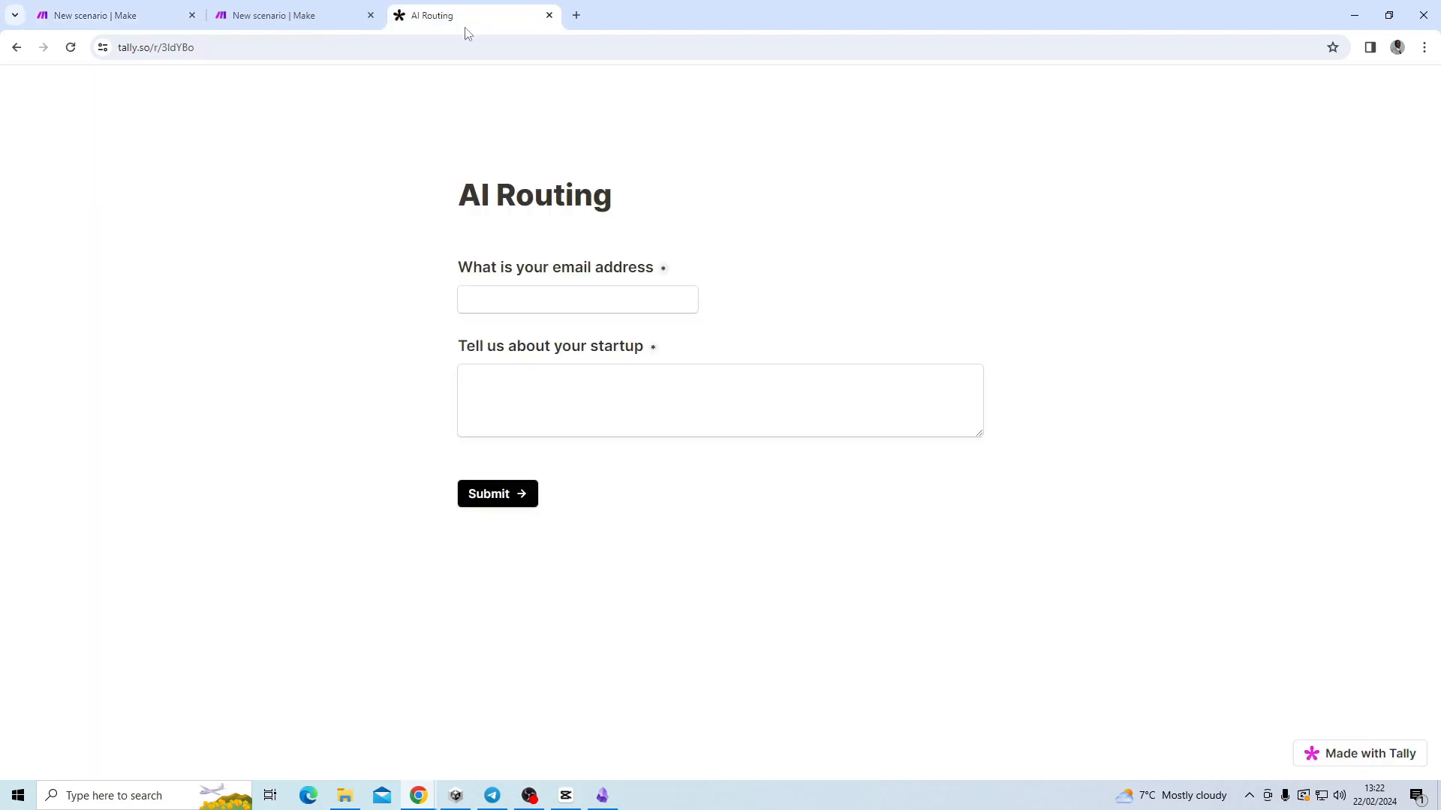
pyautogui.click(628, 304)
pyautogui.click(632, 334)
pyautogui.click(616, 402)
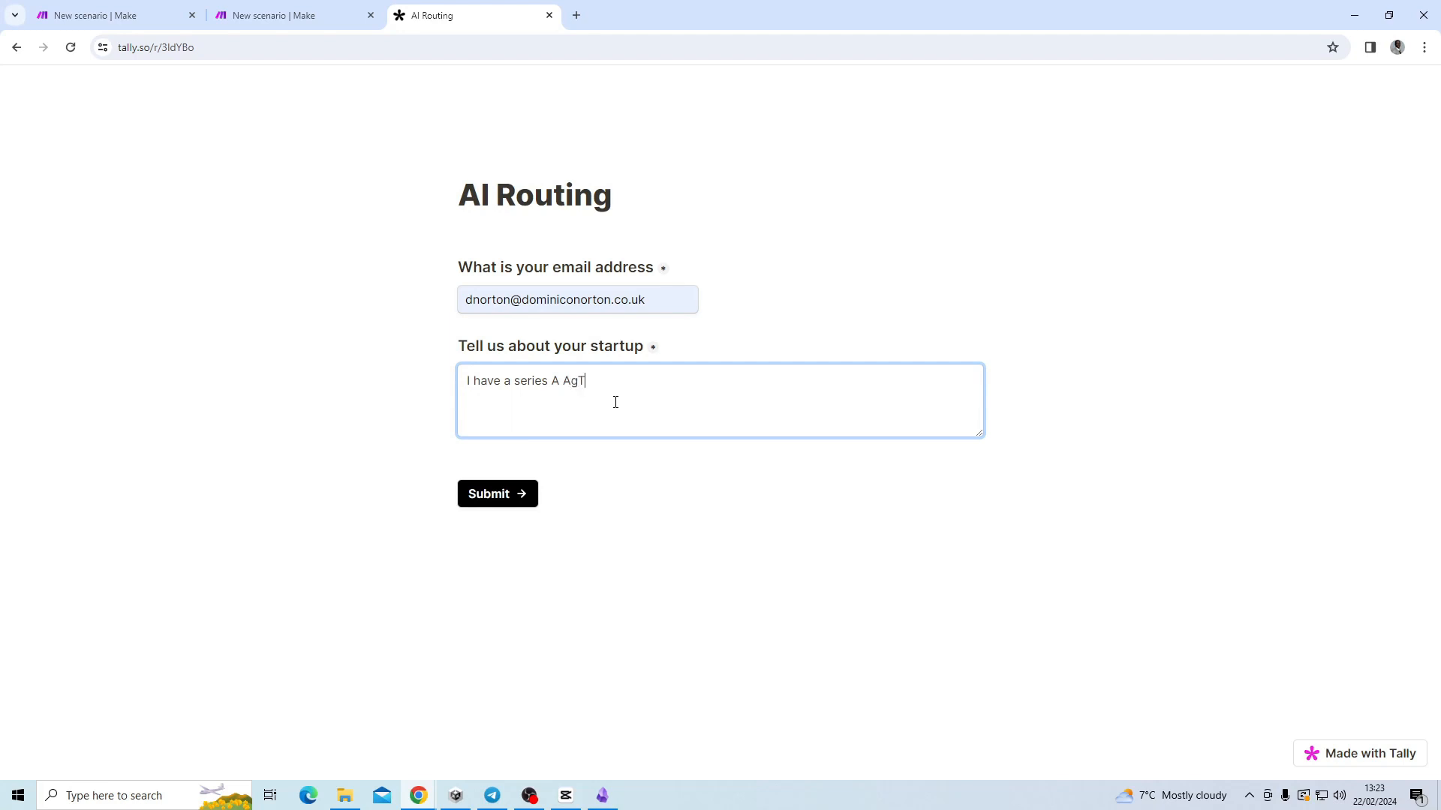
pyautogui.write('ch startup')
pyautogui.click(503, 496)
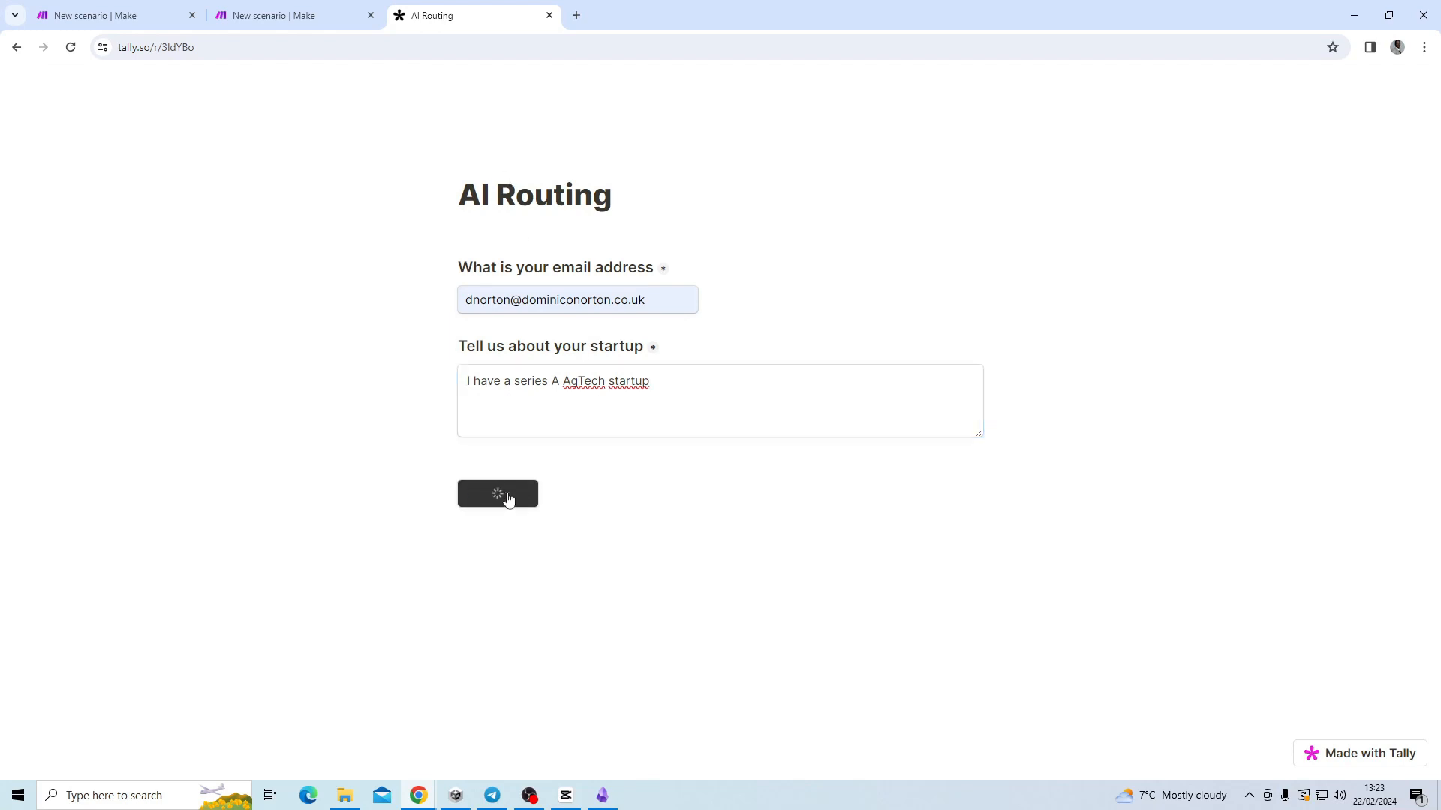
pyautogui.click(120, 15)
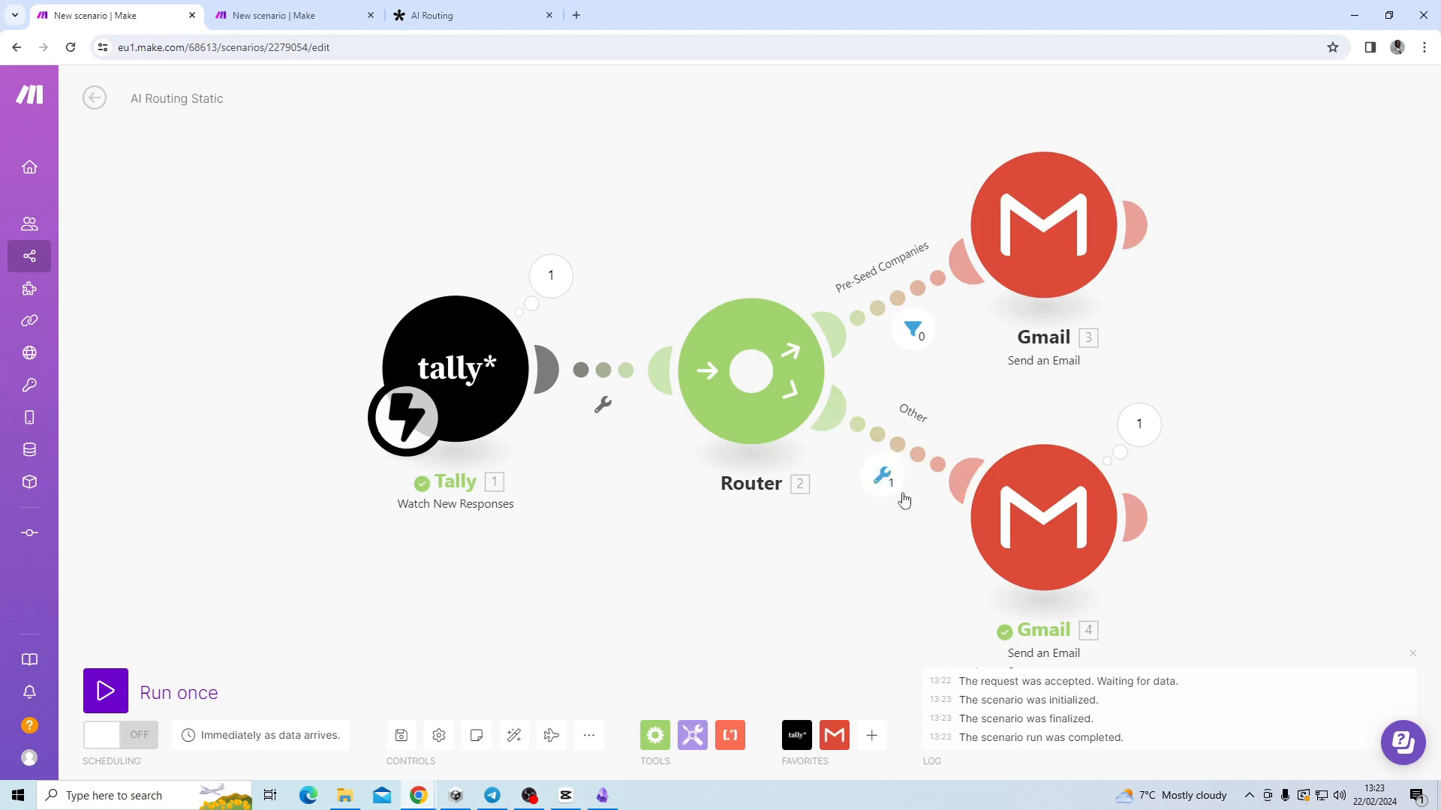
# Open Gmail in a new browser tab.
pyautogui.click(577, 16)
pyautogui.write('gm')
pyautogui.press('Return')
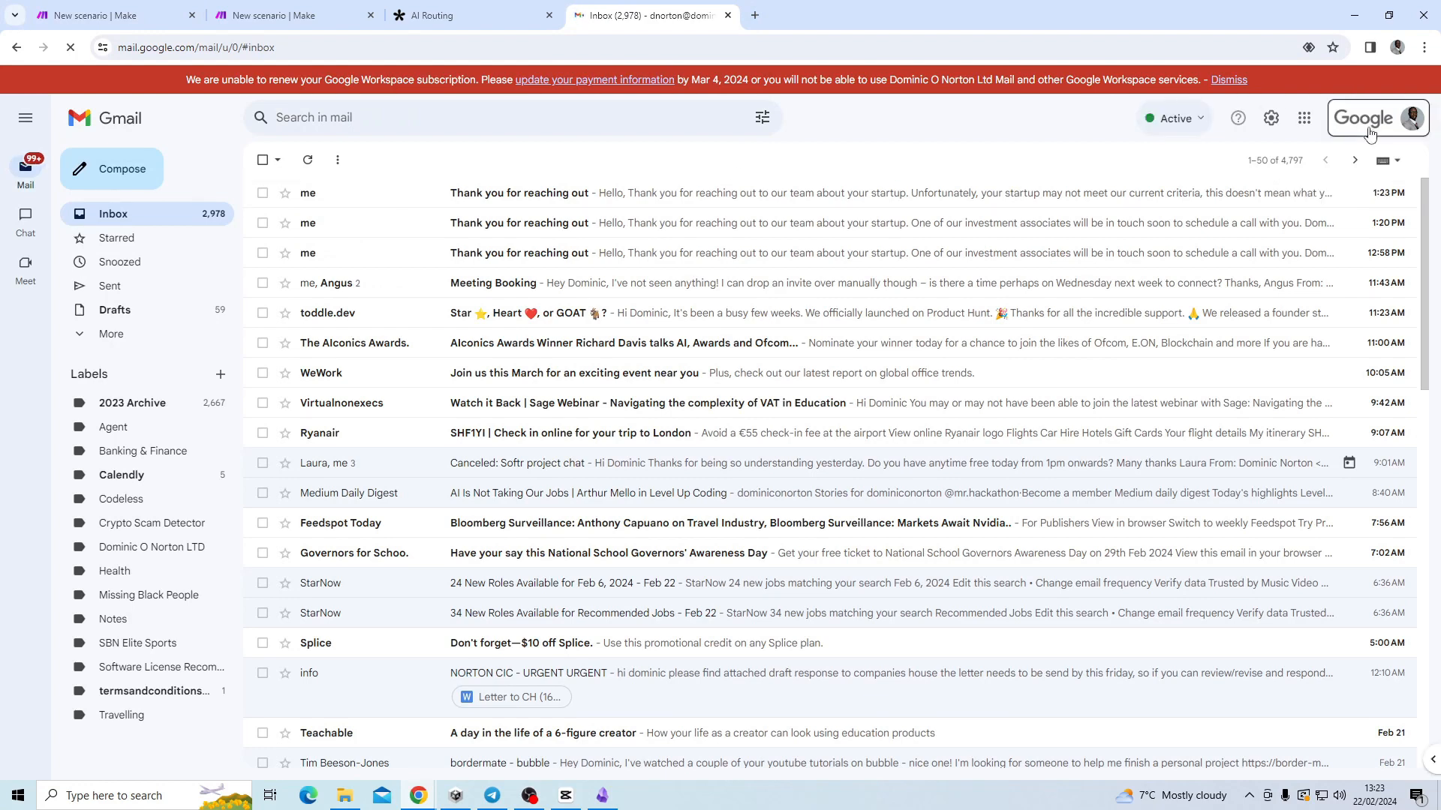
# Read the newest 'Thank you for reaching out' rejection, then return to the AI Routing - Dynamic scenario.
pyautogui.click(1370, 133)
pyautogui.click(1371, 132)
pyautogui.click(650, 193)
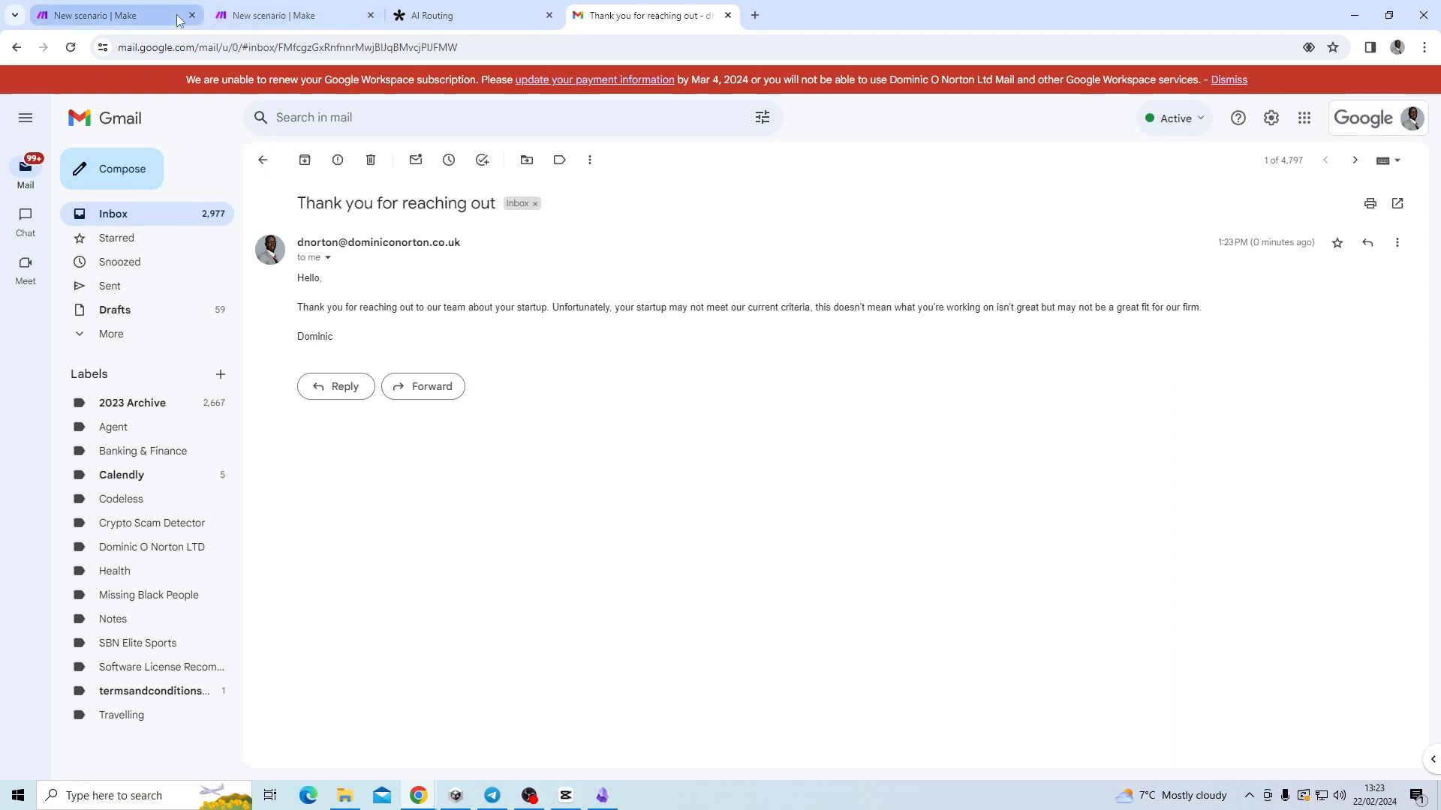
pyautogui.click(289, 15)
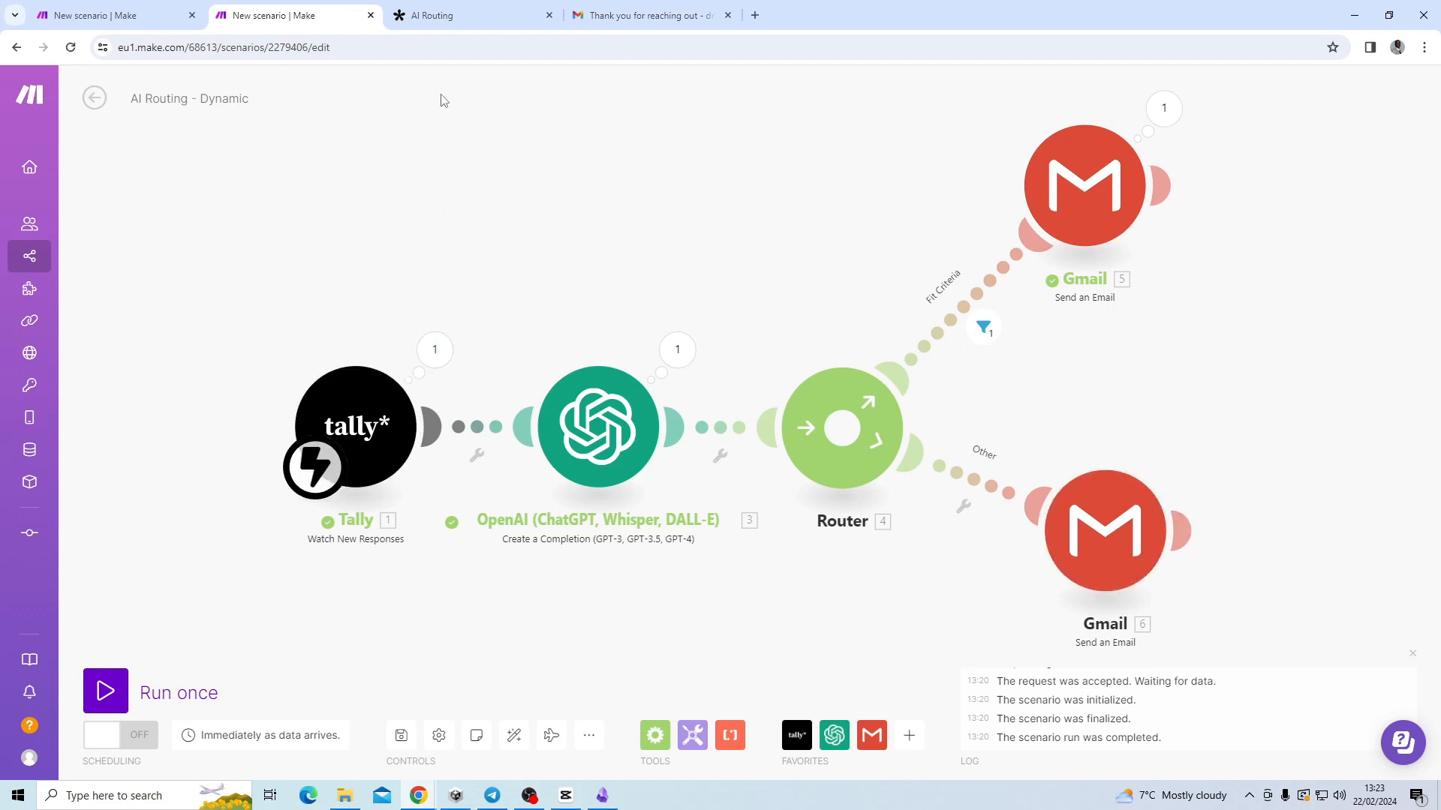
# Review the OpenAI GPT-4 completion module's settings and close it.
pyautogui.click(608, 399)
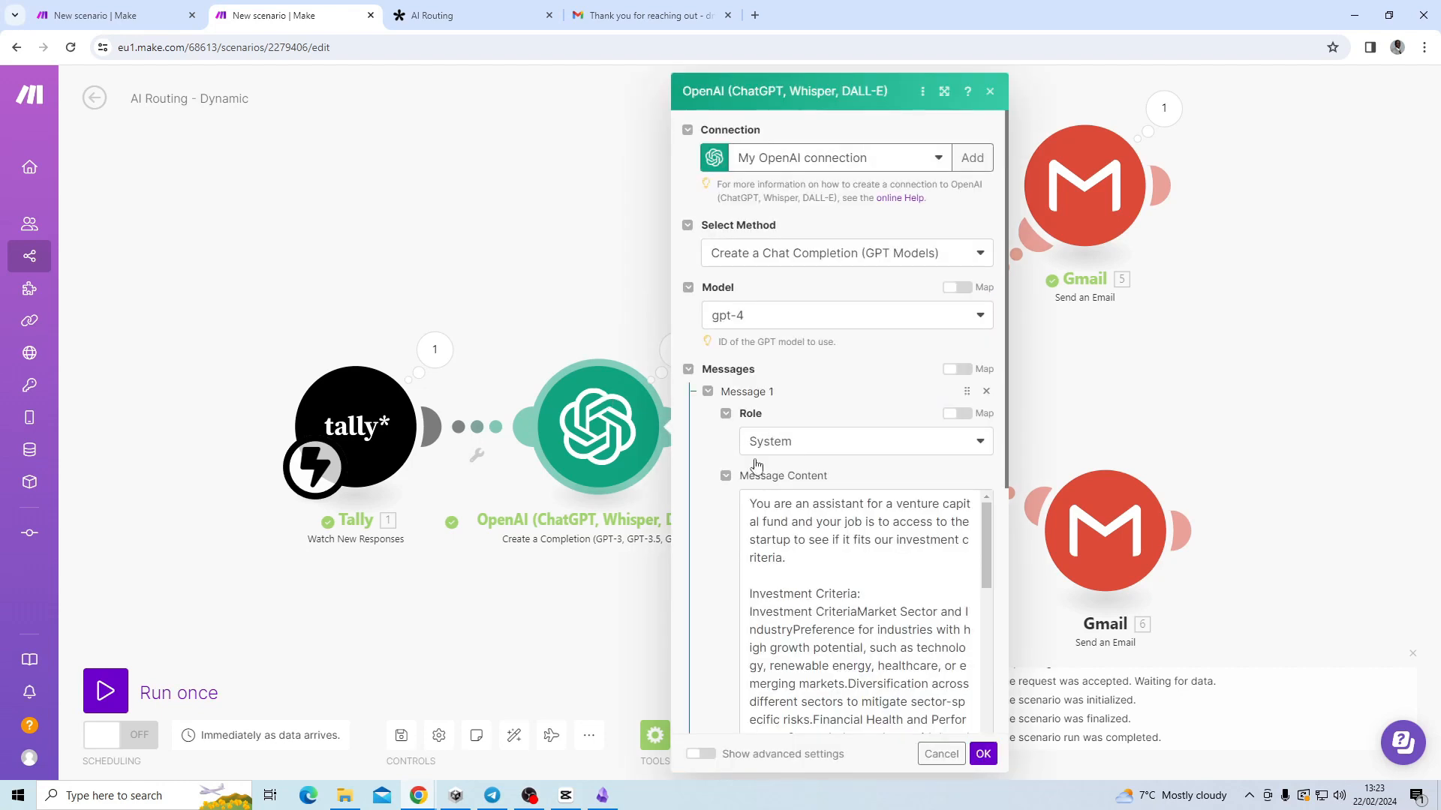
pyautogui.scroll(-2, 783, 555)
pyautogui.scroll(1, 795, 551)
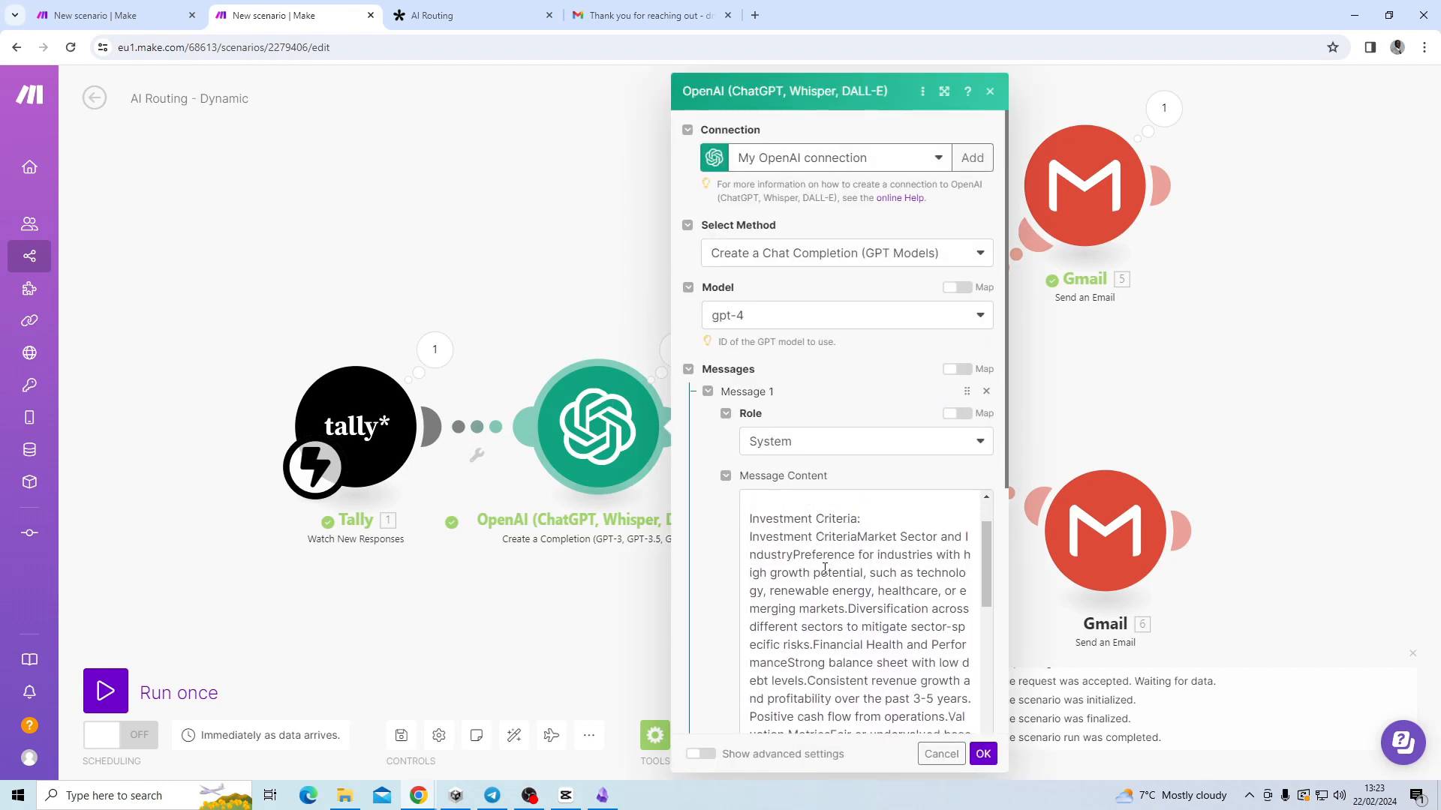
pyautogui.scroll(-1, 811, 546)
pyautogui.scroll(-5, 811, 546)
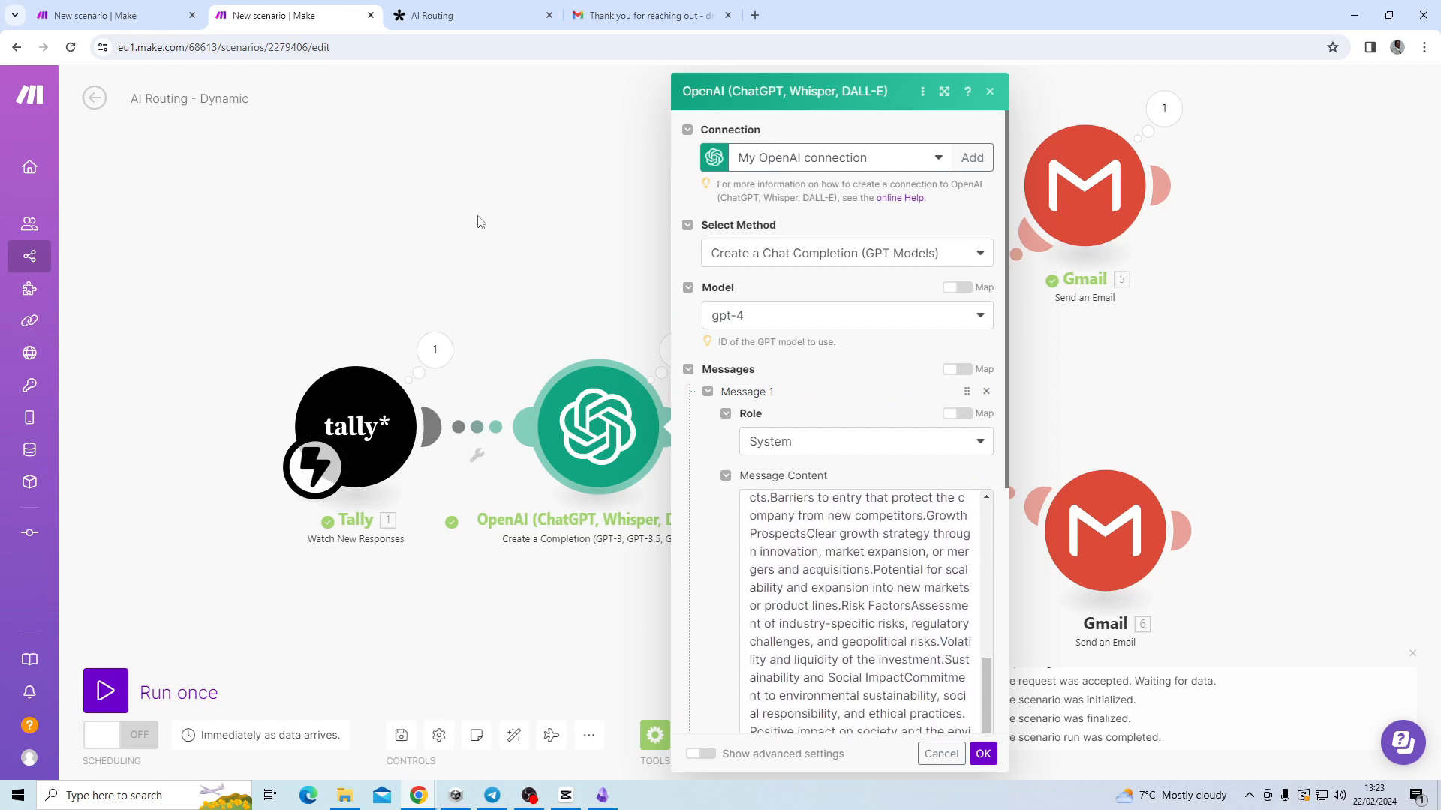
pyautogui.click(484, 215)
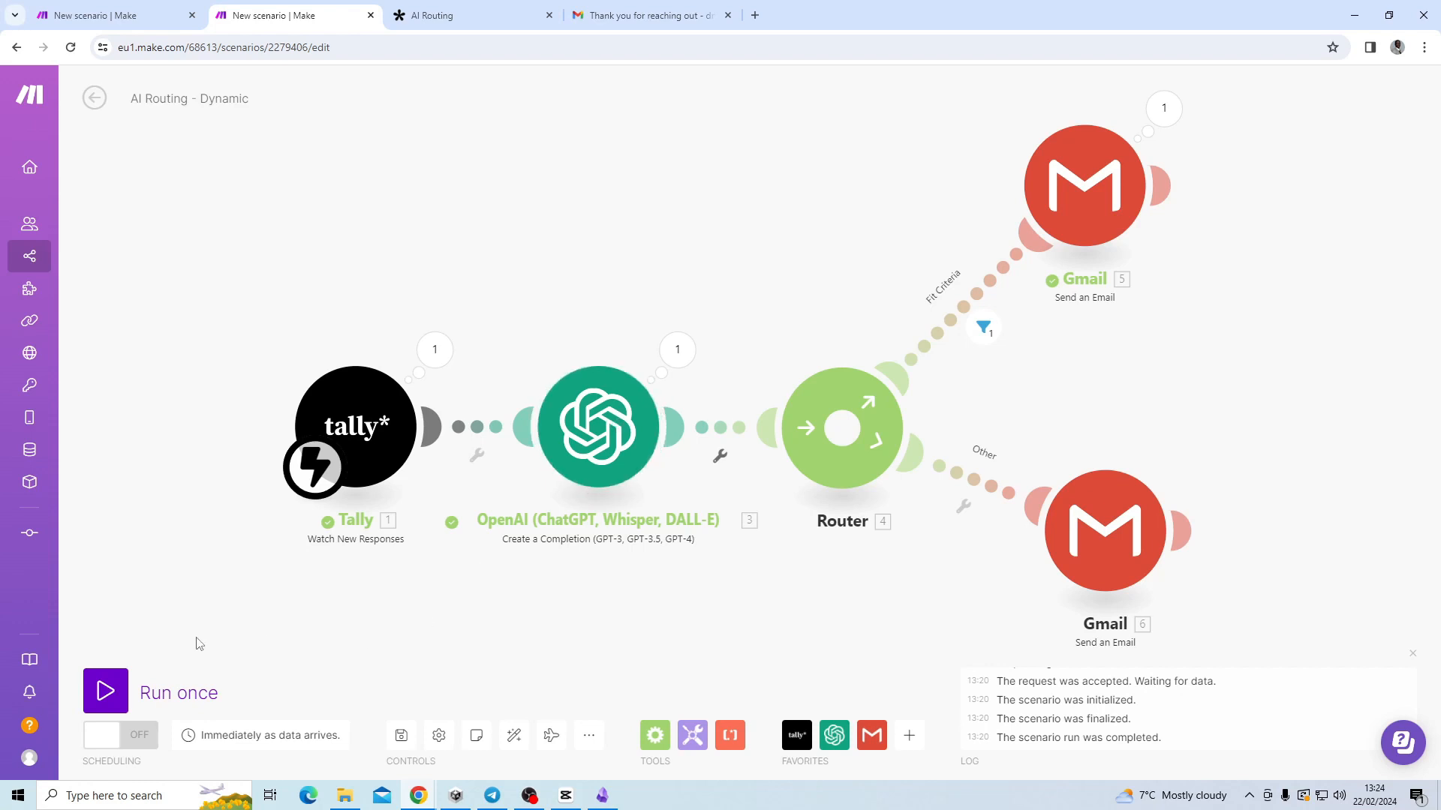
# Start a single scenario run waiting for new data, then bring up the AI Routing form.
pyautogui.click(114, 693)
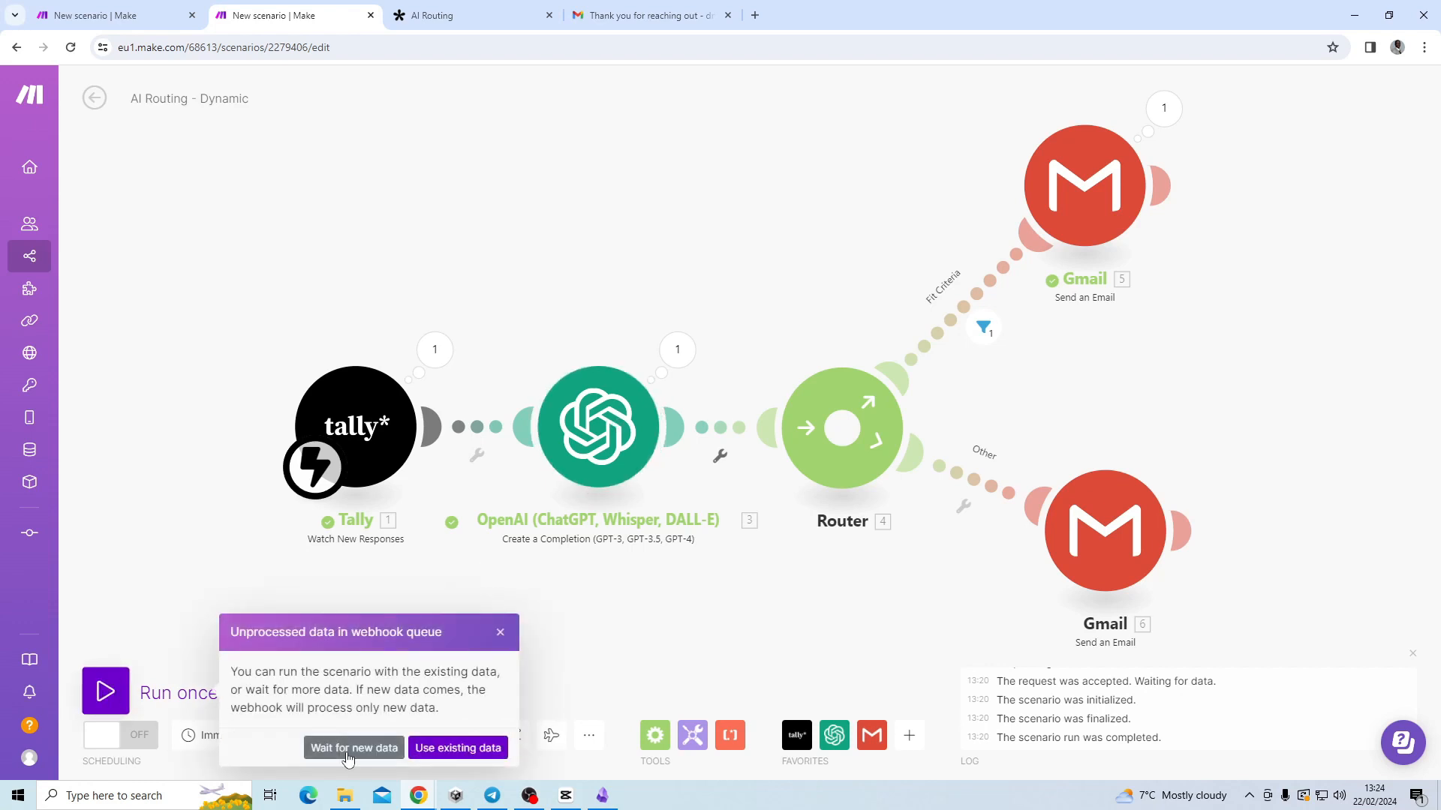
pyautogui.click(349, 754)
pyautogui.click(420, 16)
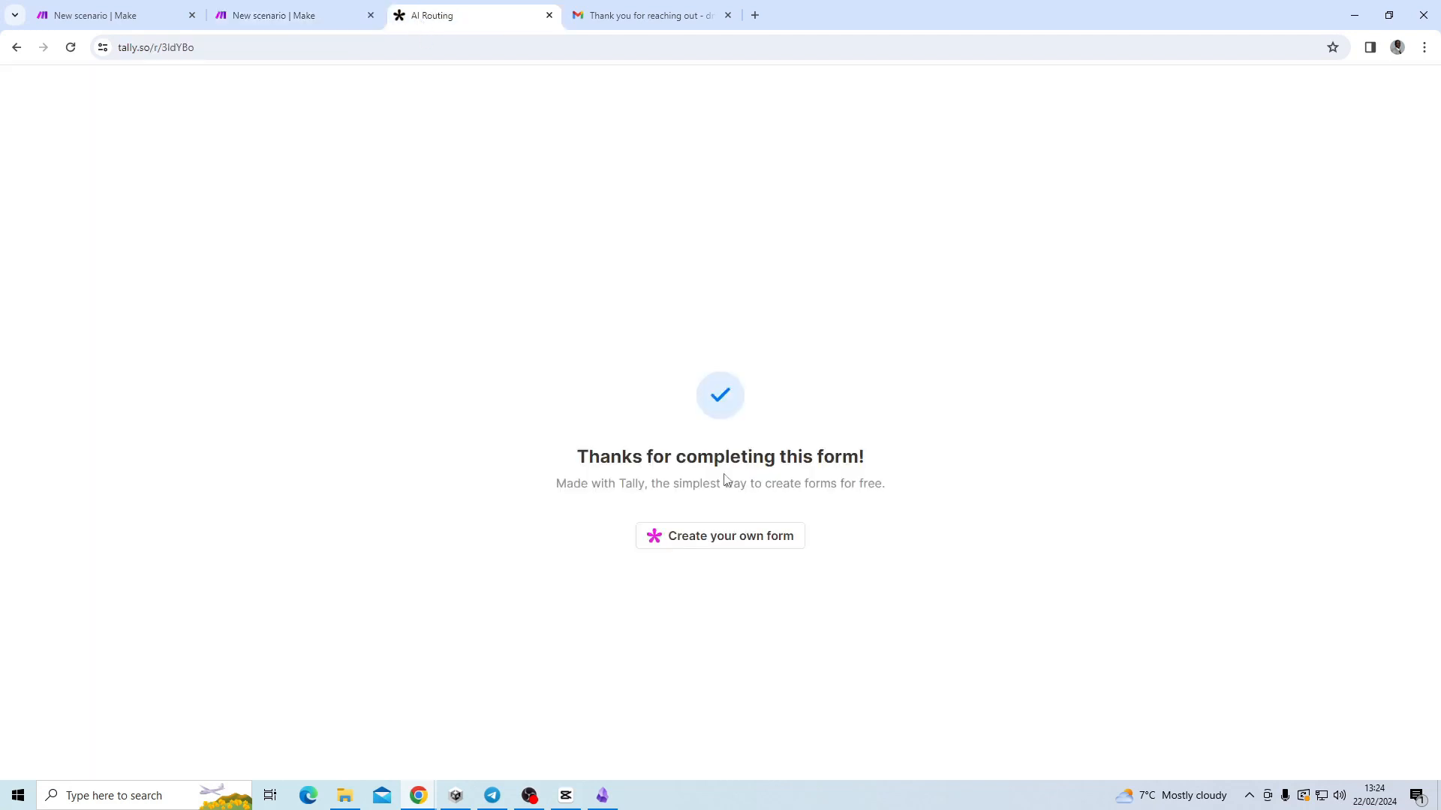
# Submit a fresh AI Routing response with the autofilled email and a bakery startup description.
pyautogui.click(70, 47)
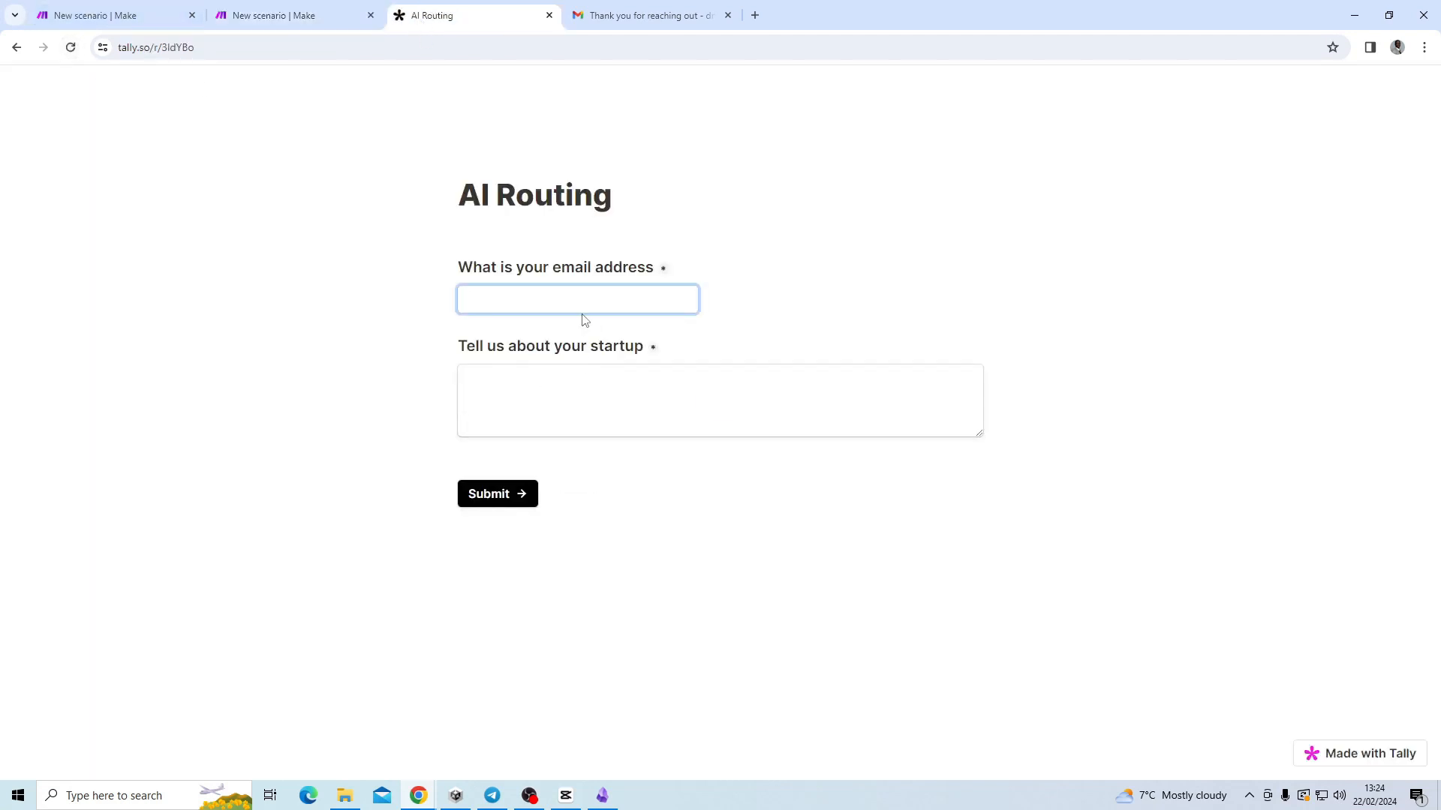
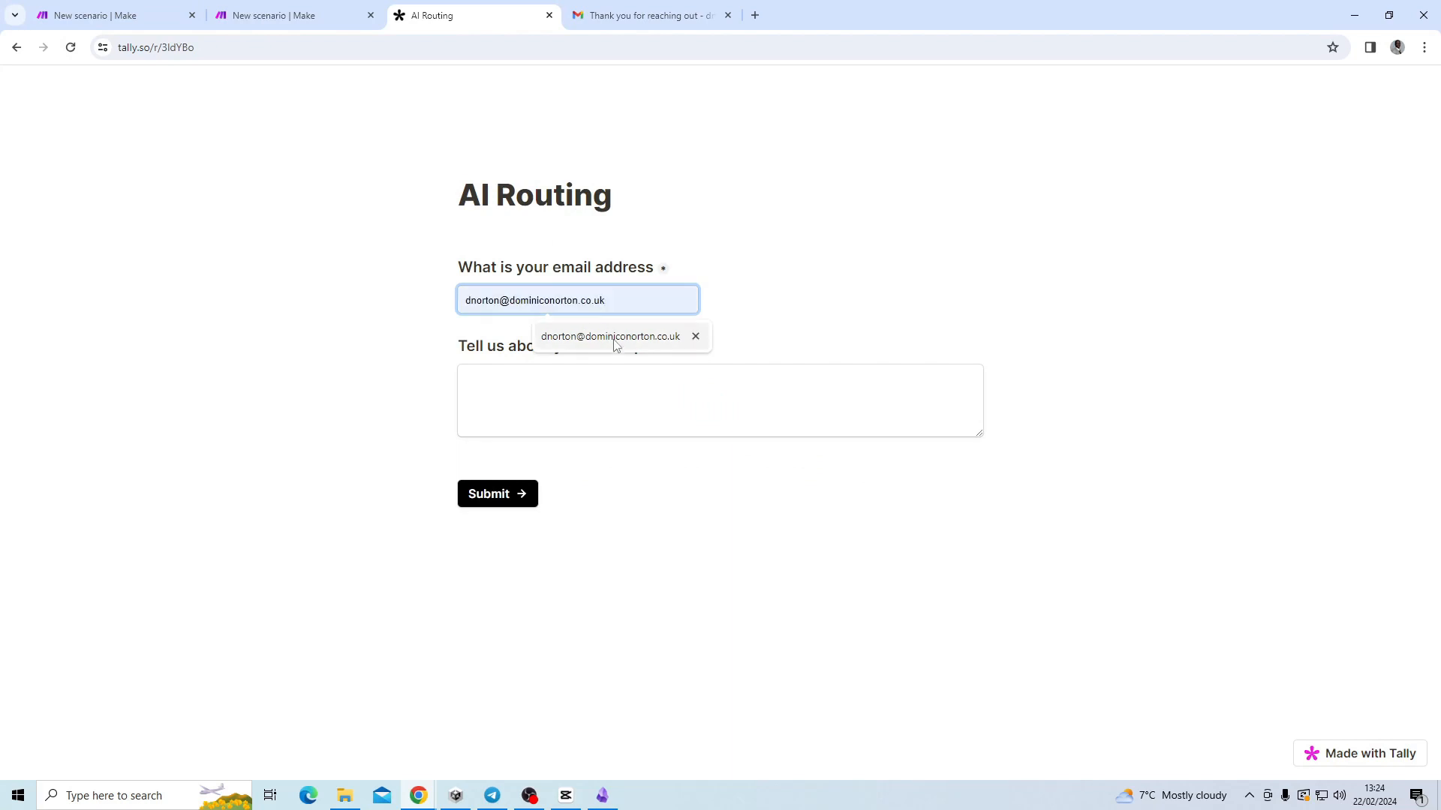
pyautogui.click(614, 338)
pyautogui.click(609, 388)
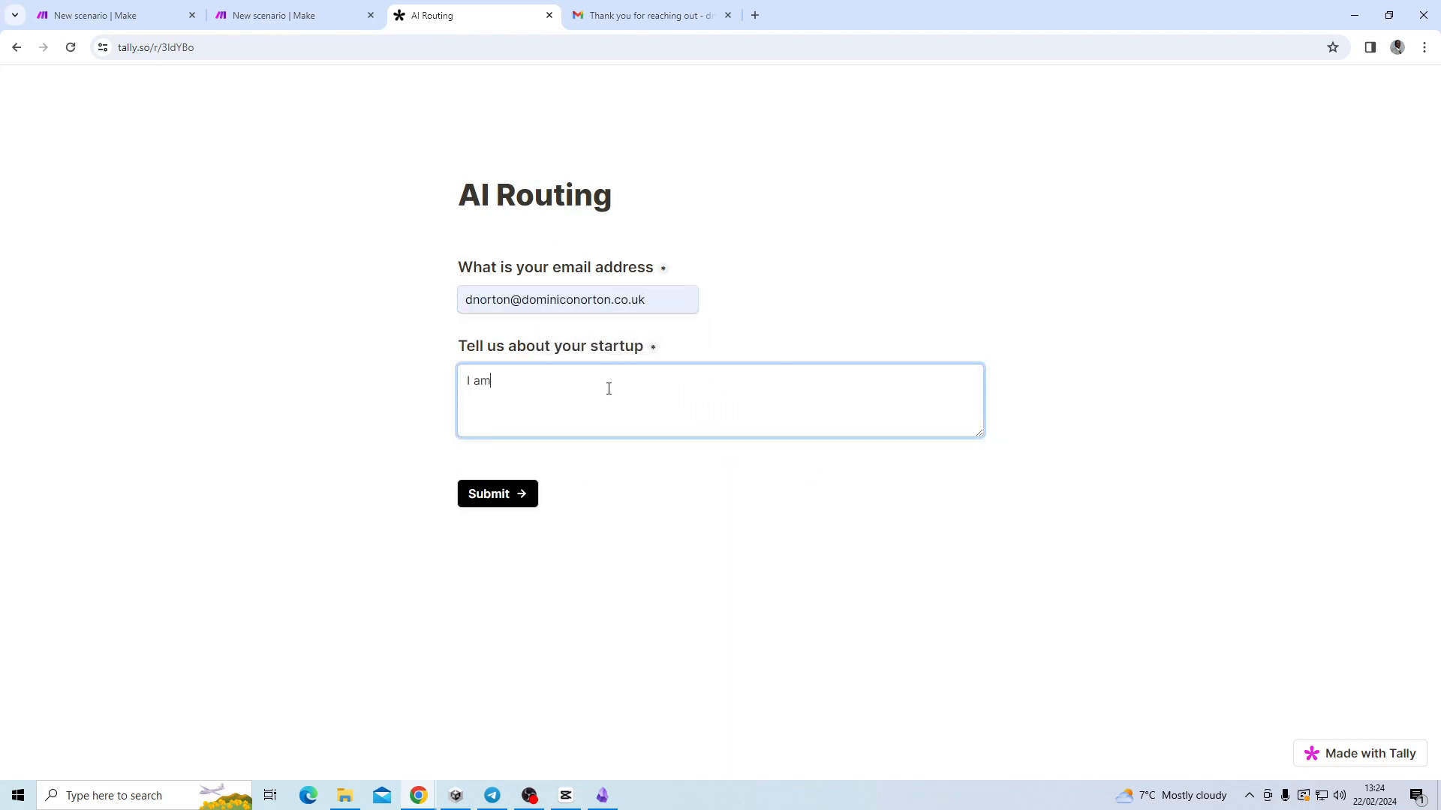
pyautogui.write('I am workinn')
pyautogui.click(498, 493)
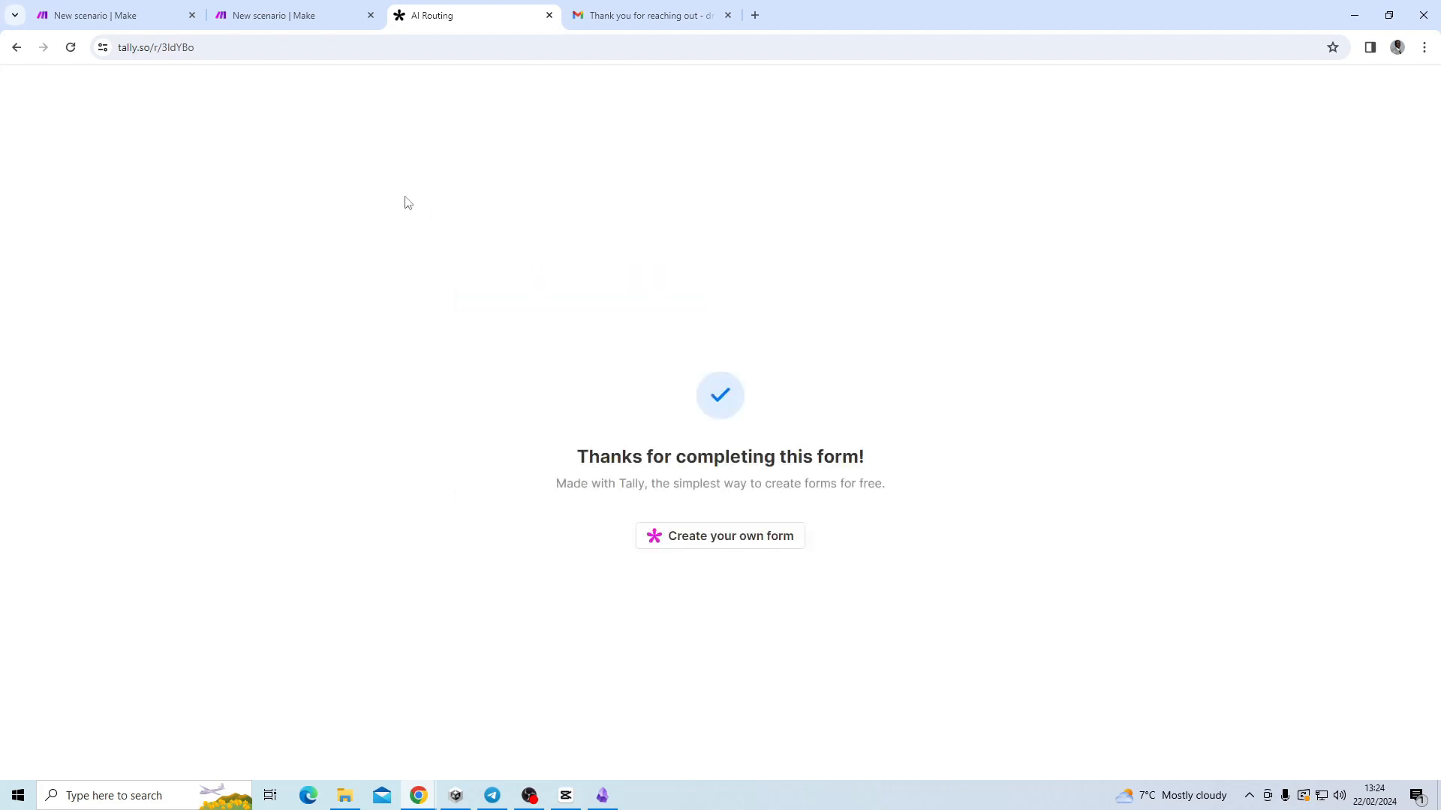
pyautogui.click(267, 20)
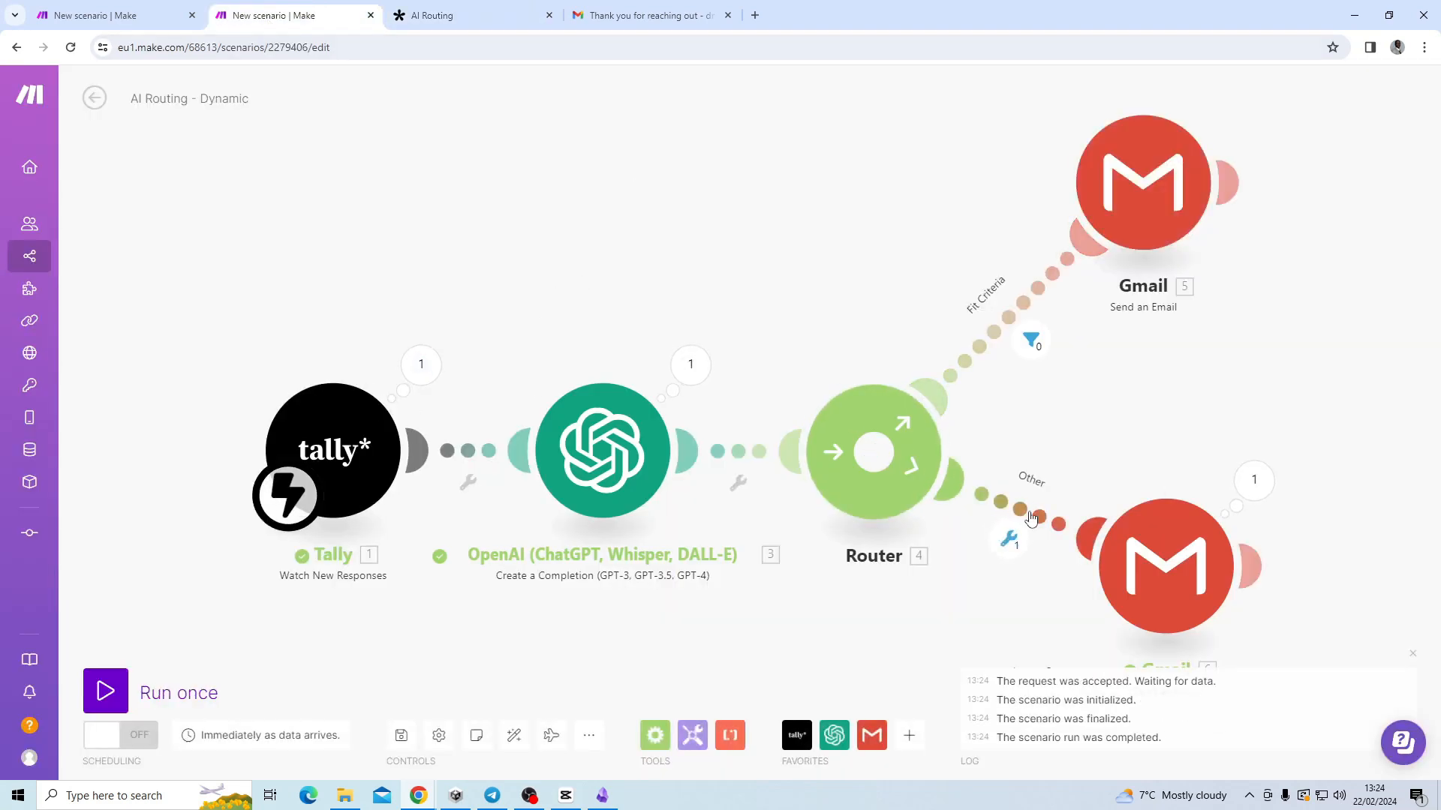
# Check the Other route's result, then open the newest 'Thank you for reaching out' email in Gmail.
pyautogui.click(1009, 539)
pyautogui.click(645, 15)
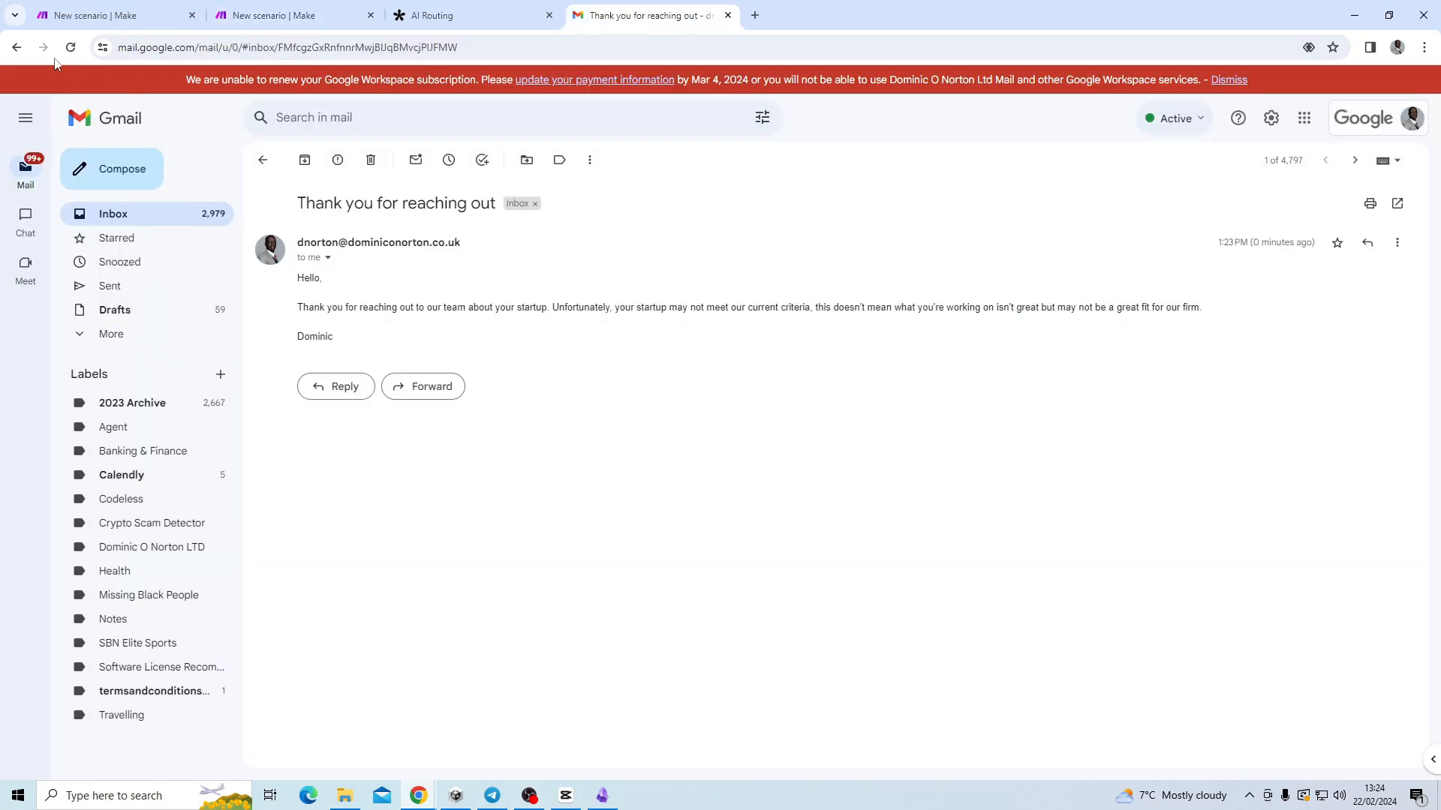
pyautogui.click(16, 47)
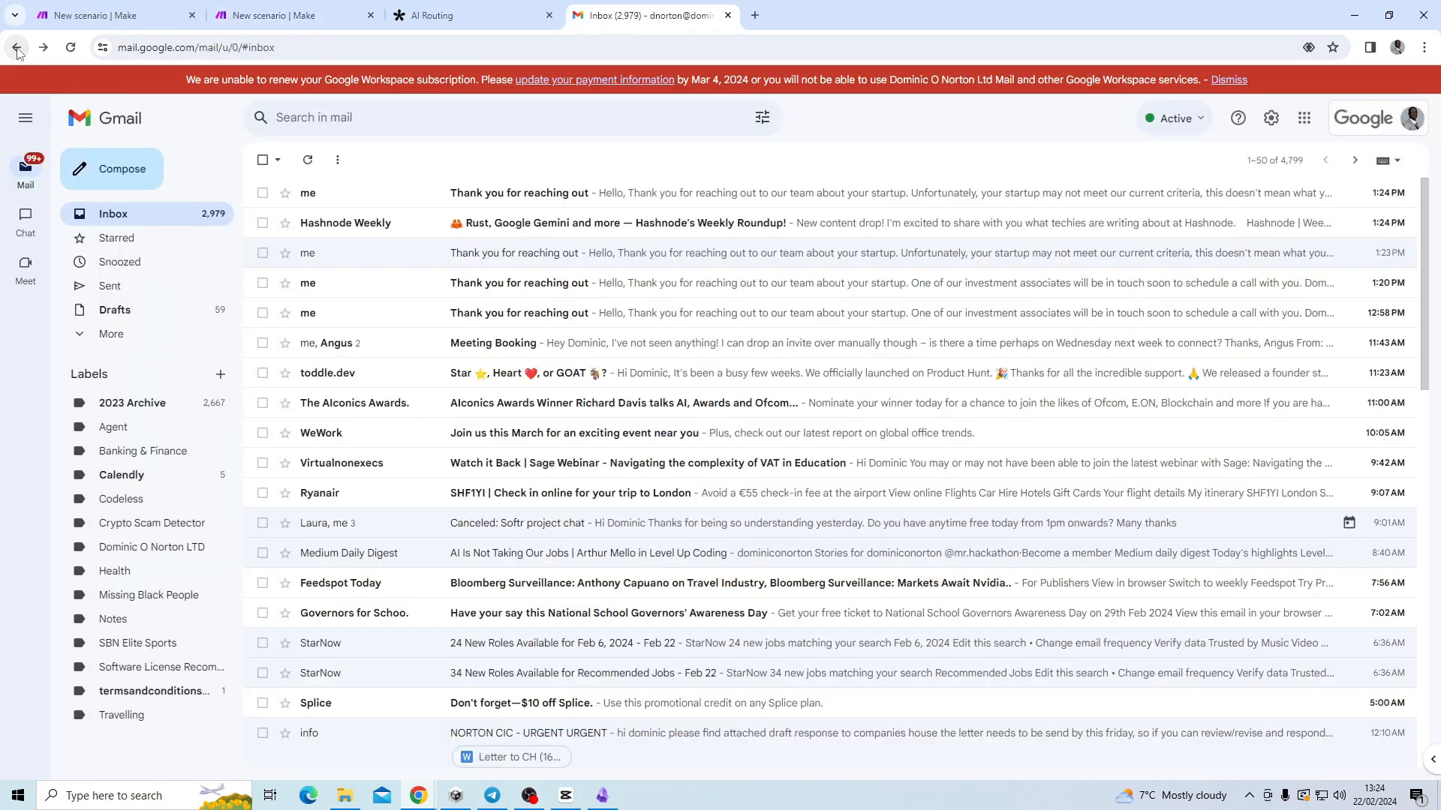
pyautogui.click(629, 197)
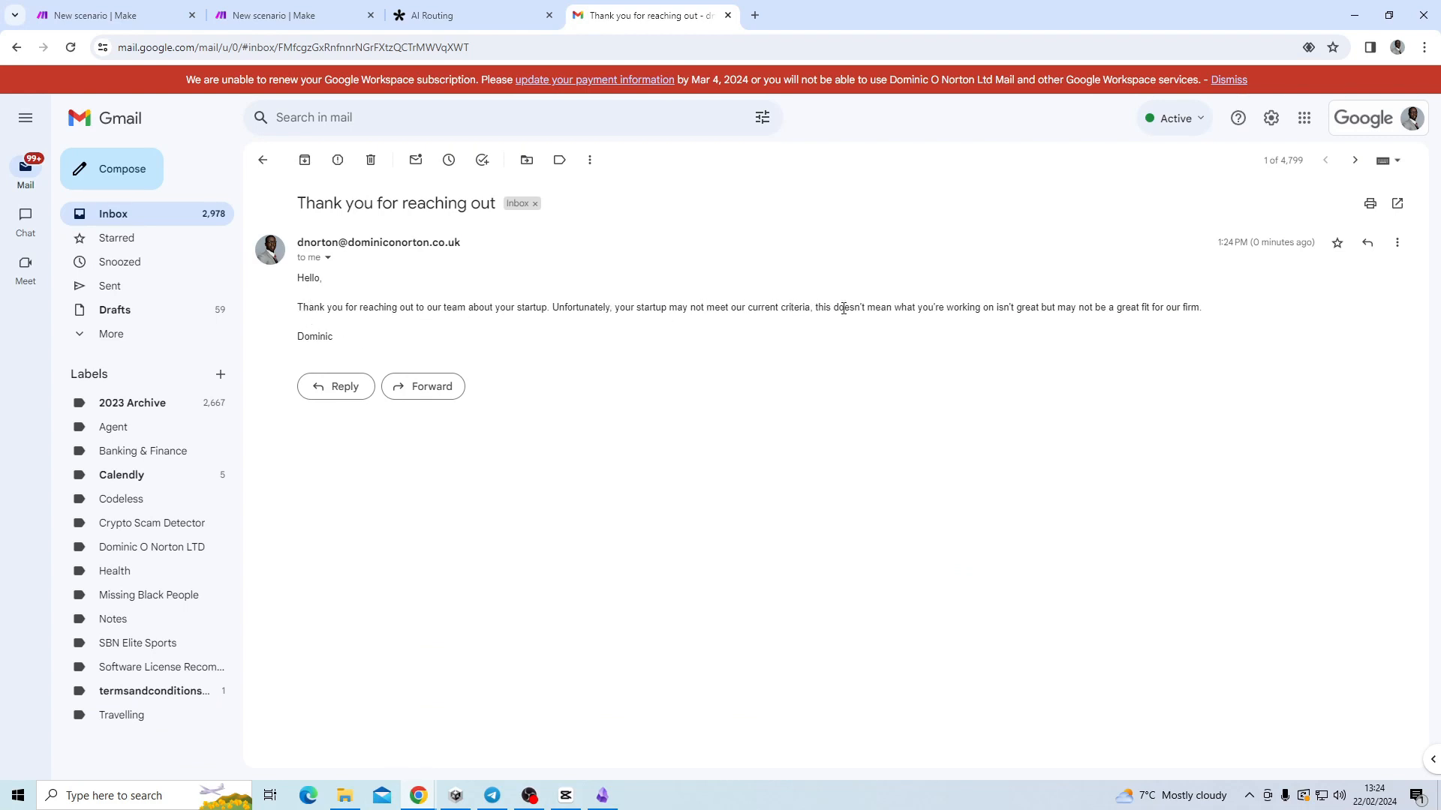
# Reload the AI Routing form, autofill the email, and describe an AI EnergyTech Startup at Series A.
pyautogui.click(446, 16)
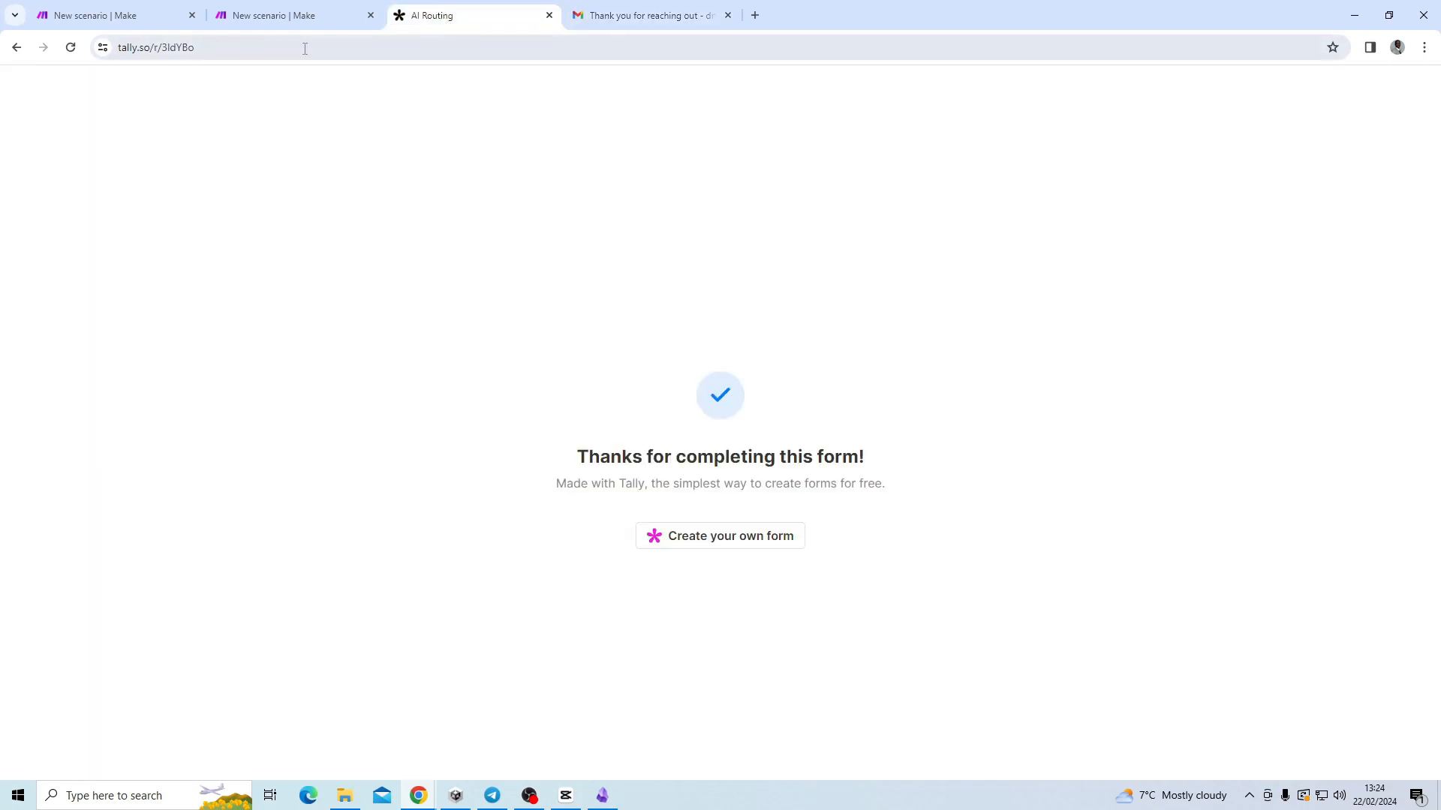
pyautogui.press('F5')
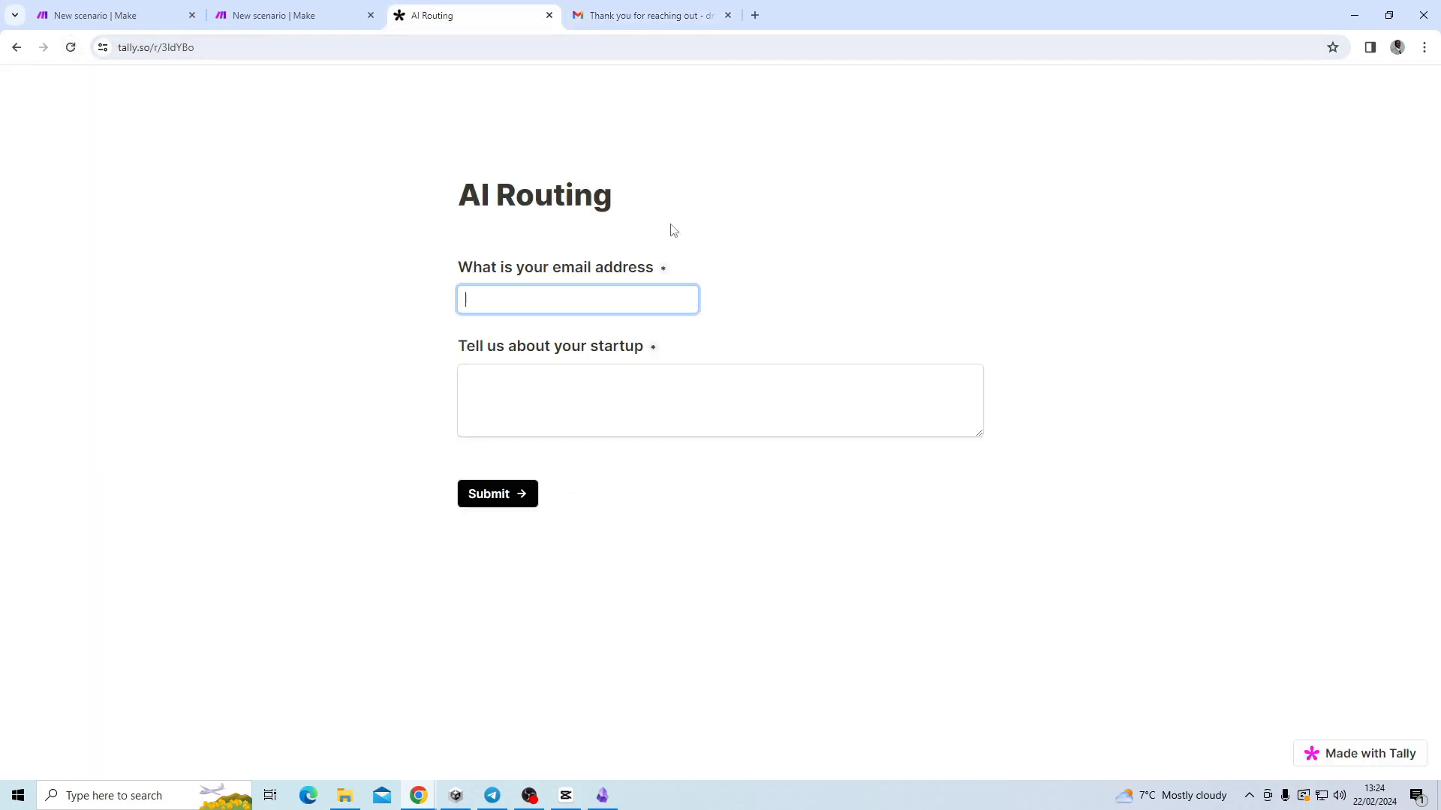
pyautogui.click(592, 336)
pyautogui.click(598, 395)
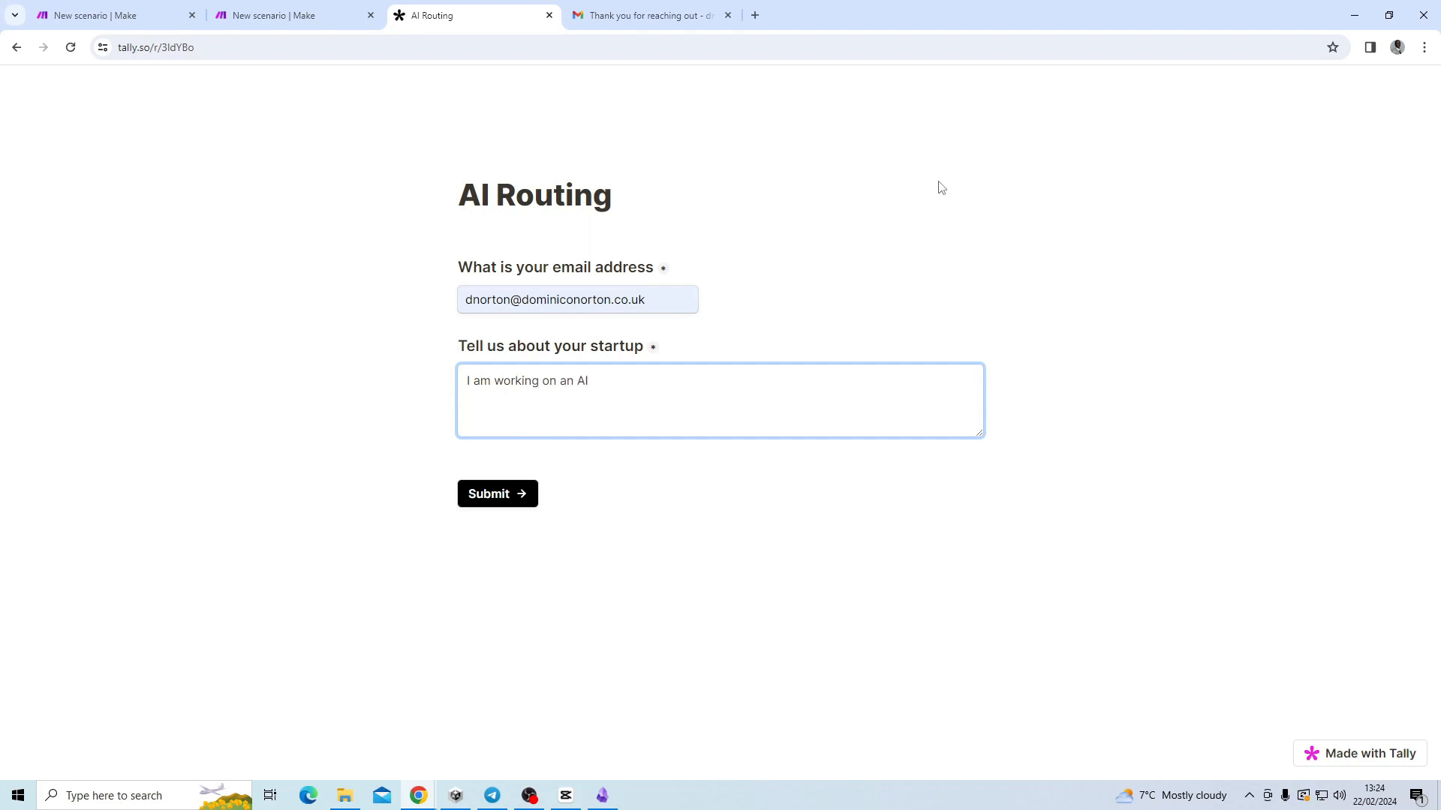
pyautogui.write('ene')
pyautogui.write('EnergyT')
pyautogui.write('ech ')
pyautogui.write('Startup')
pyautogui.write(' at Seri')
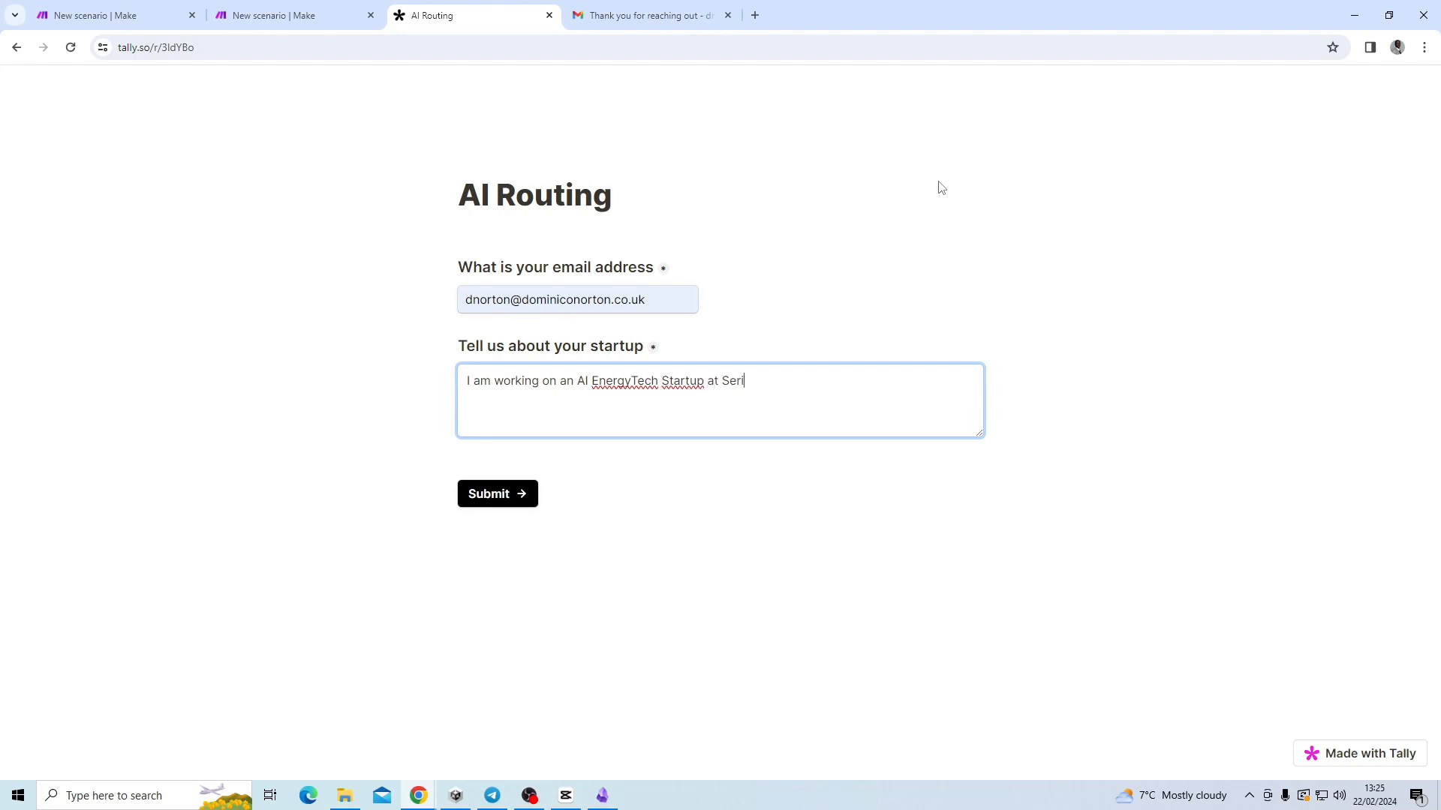
pyautogui.write('es A')
# Run the scenario once on the submitted EnergyTech response, then return to the Gmail inbox.
pyautogui.click(312, 21)
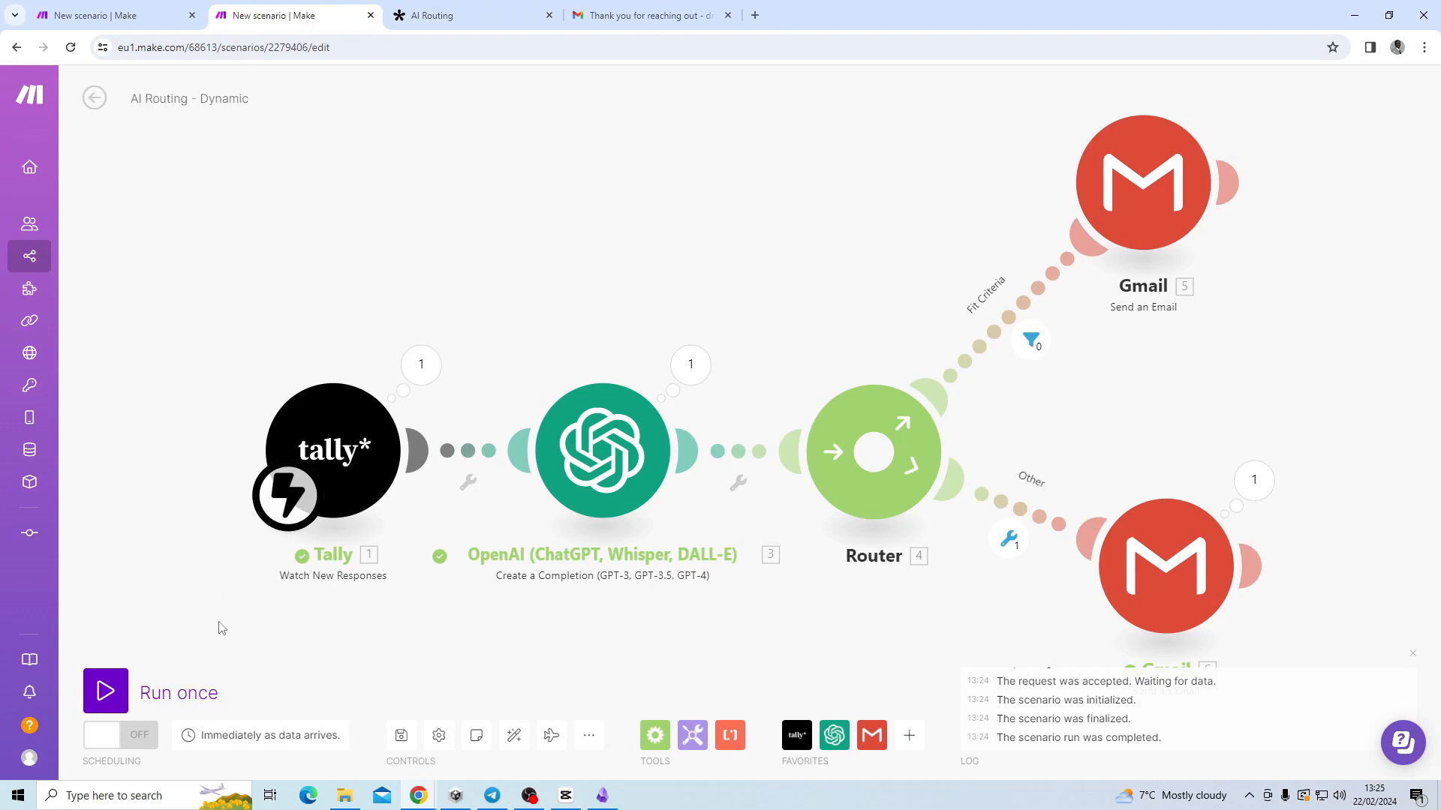
pyautogui.click(118, 679)
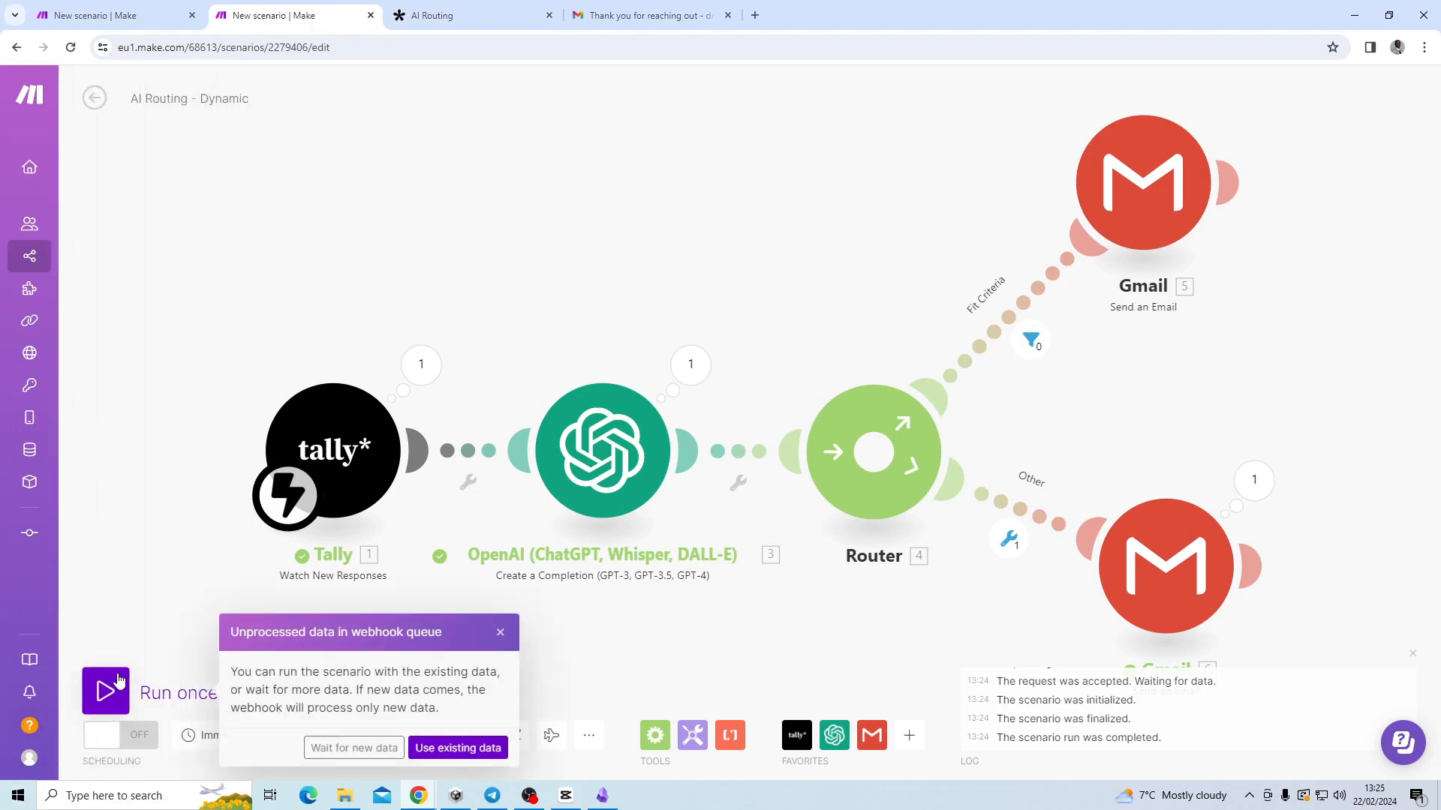
pyautogui.click(342, 753)
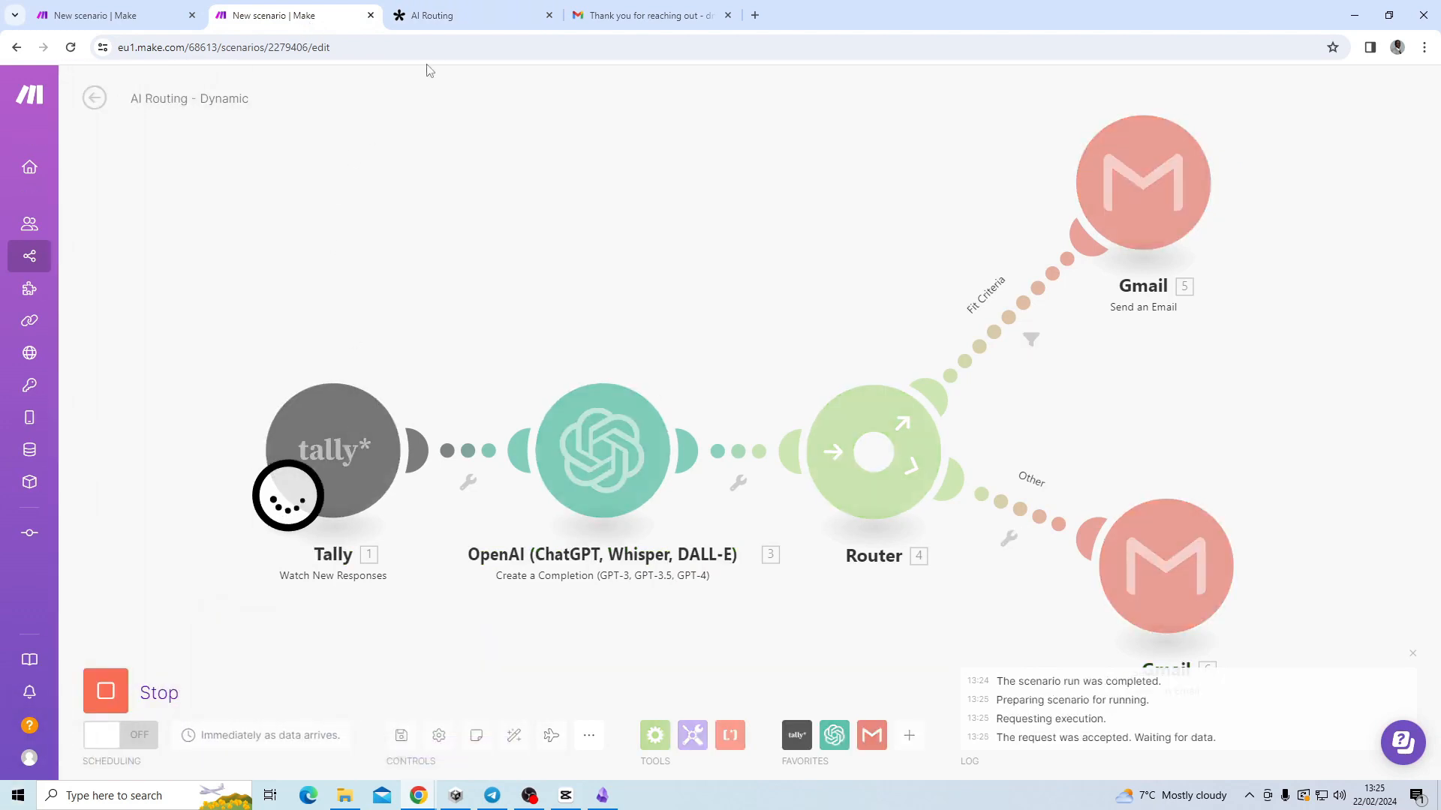
pyautogui.click(436, 16)
pyautogui.click(517, 502)
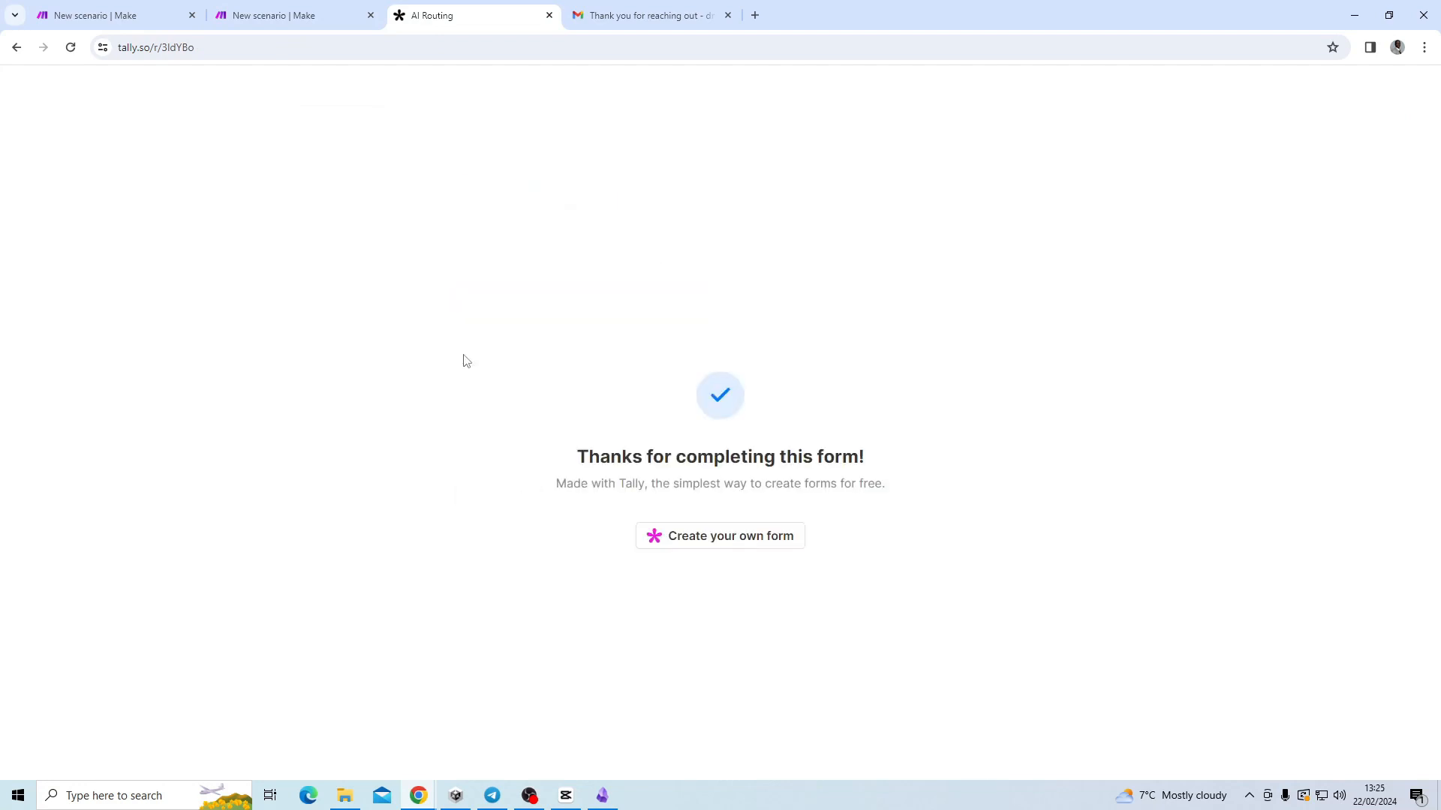
pyautogui.click(318, 25)
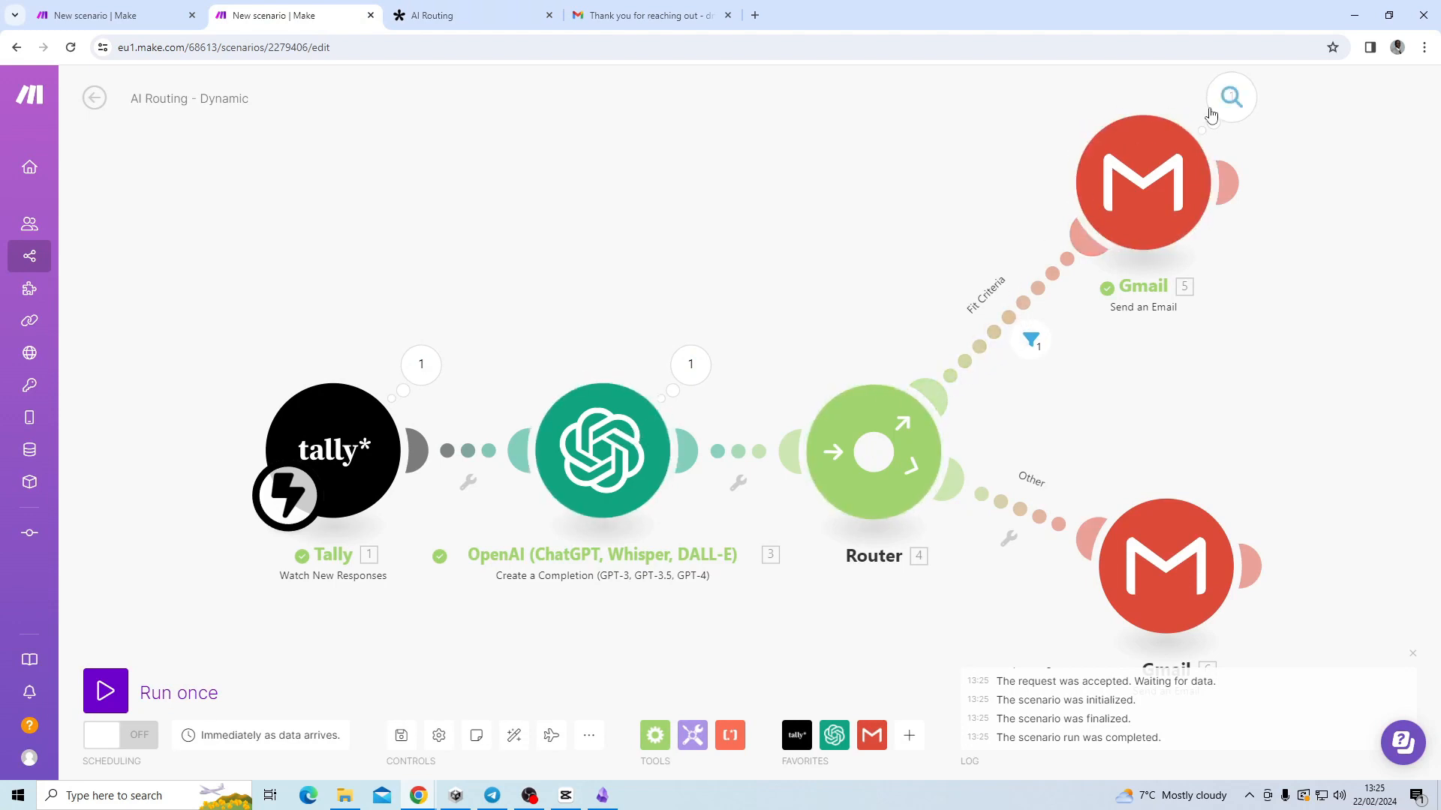
pyautogui.click(650, 20)
pyautogui.click(8, 48)
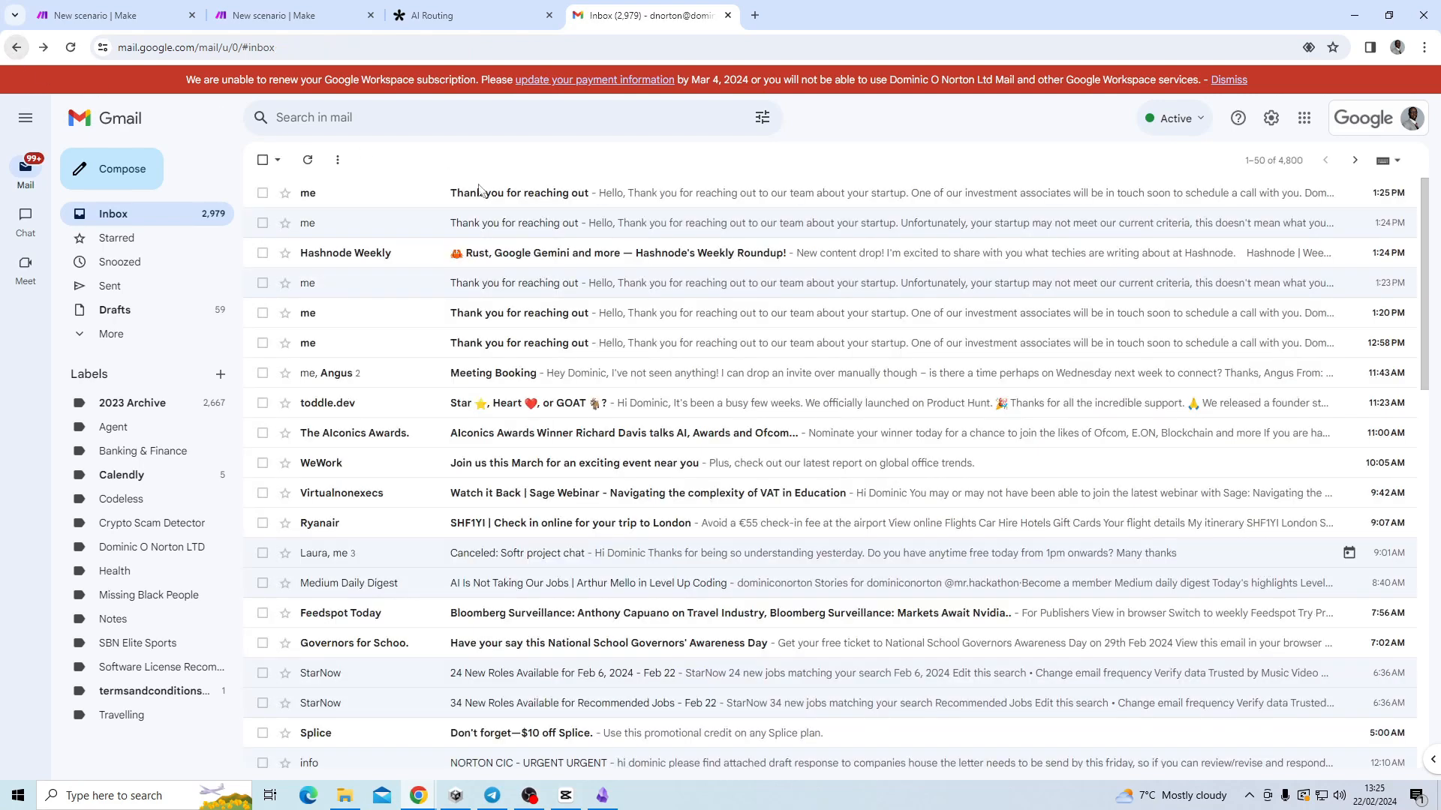
# Read the 1:25 PM acceptance reply, then return to the AI Routing scenario.
pyautogui.click(640, 193)
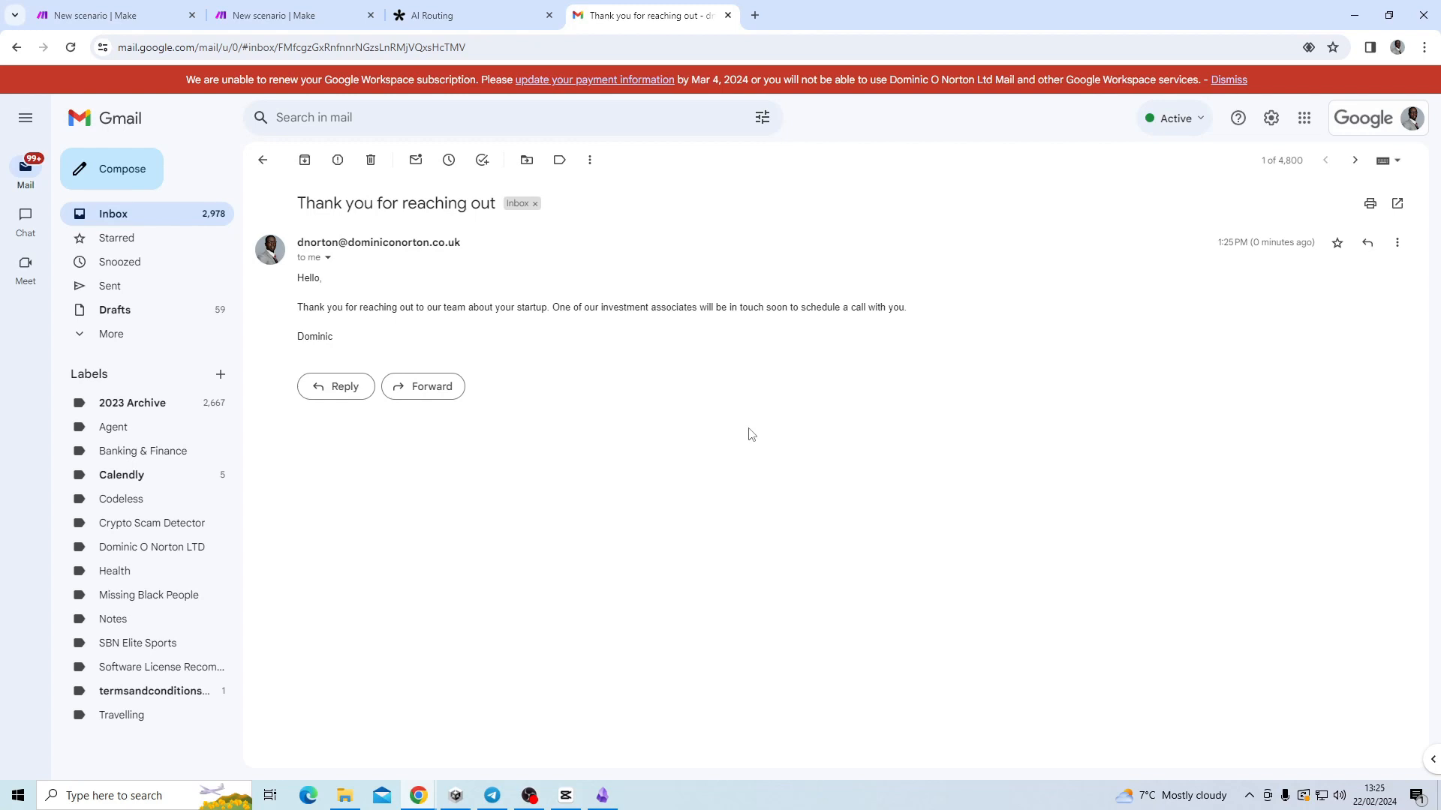
pyautogui.click(259, 16)
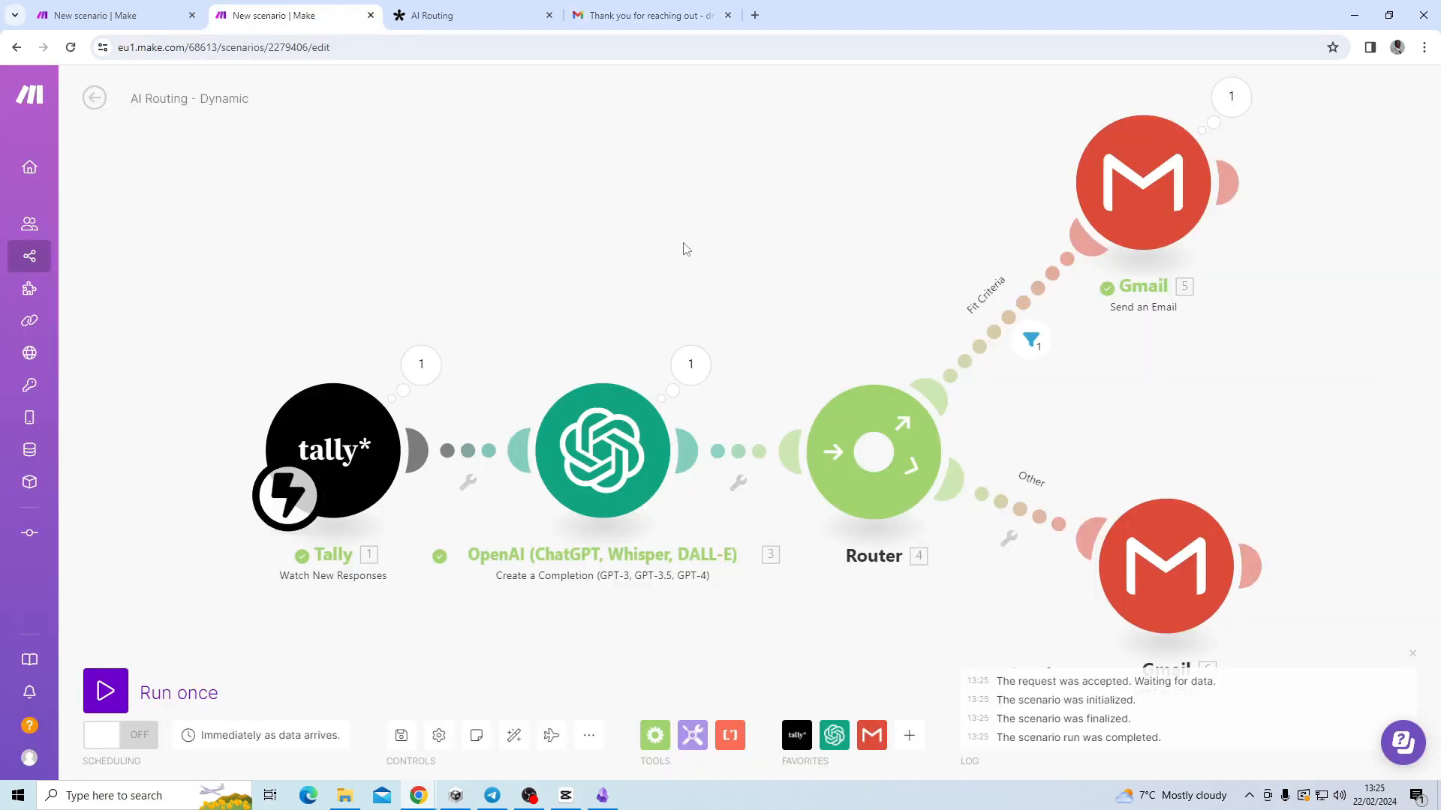
# Move both Gmail modules further down and recentre the zoomed-out scenario in view.
pyautogui.scroll(-1, 690, 232)
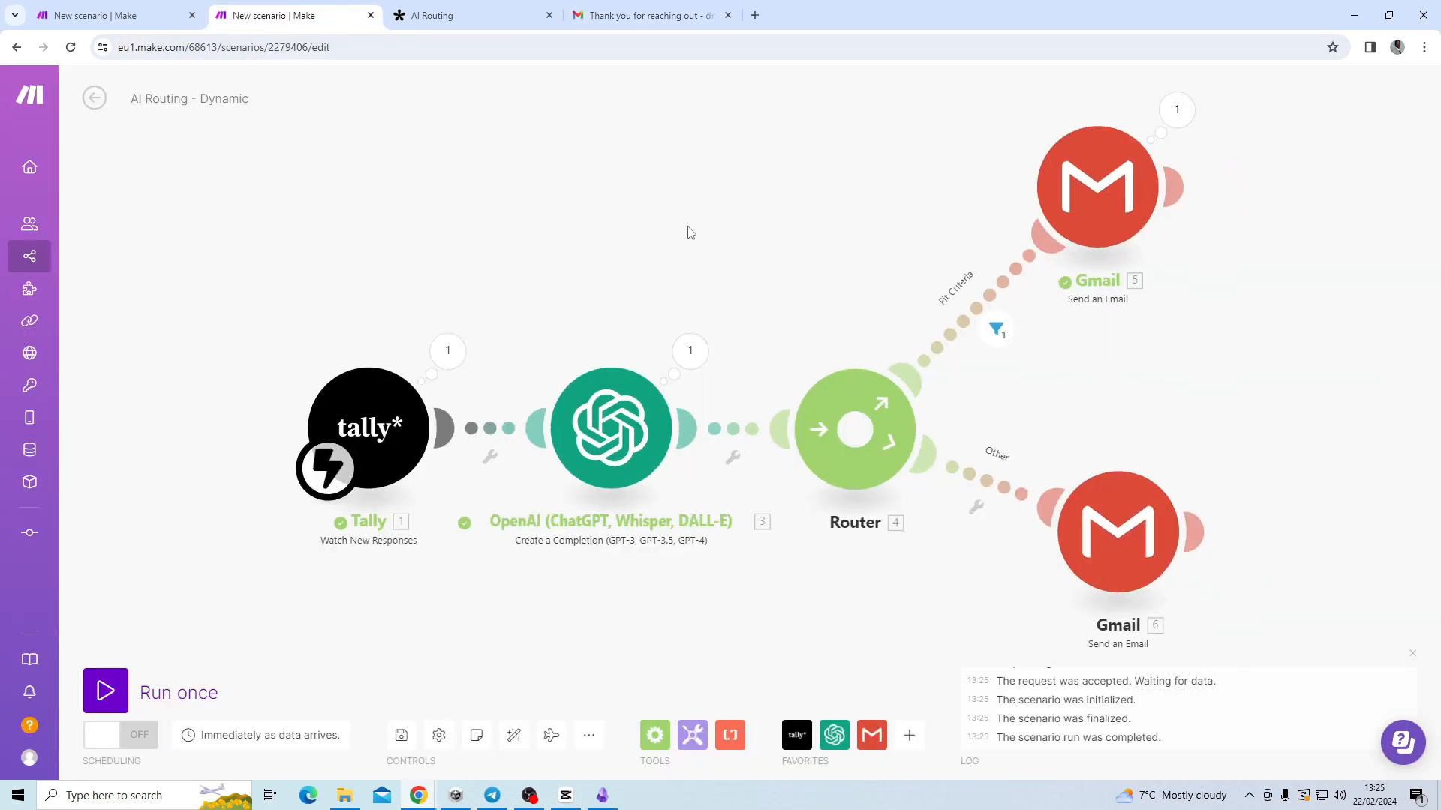
pyautogui.moveTo(789, 279); pyautogui.dragTo(679, 255)
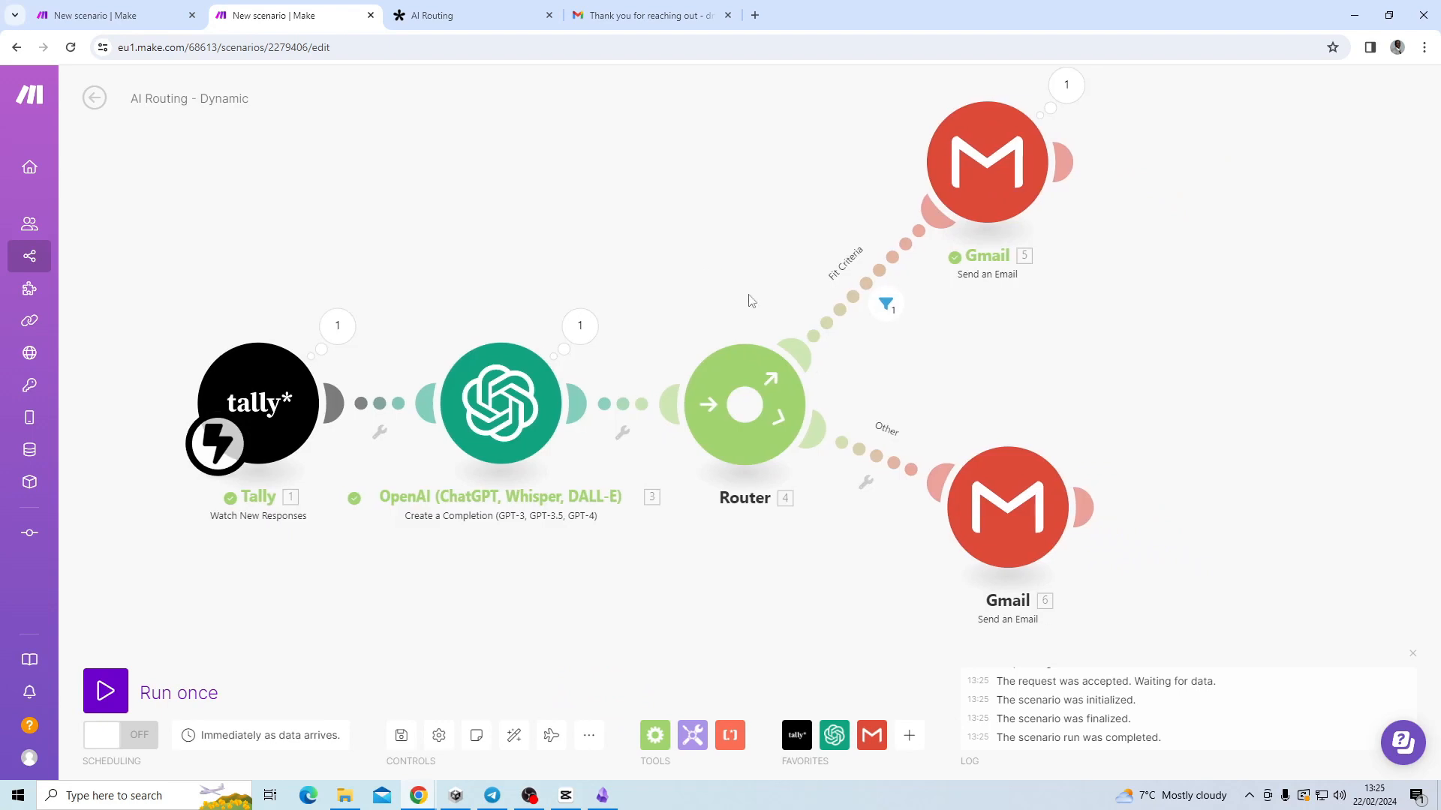
pyautogui.moveTo(1007, 507); pyautogui.dragTo(992, 579)
pyautogui.moveTo(998, 161); pyautogui.dragTo(1009, 255)
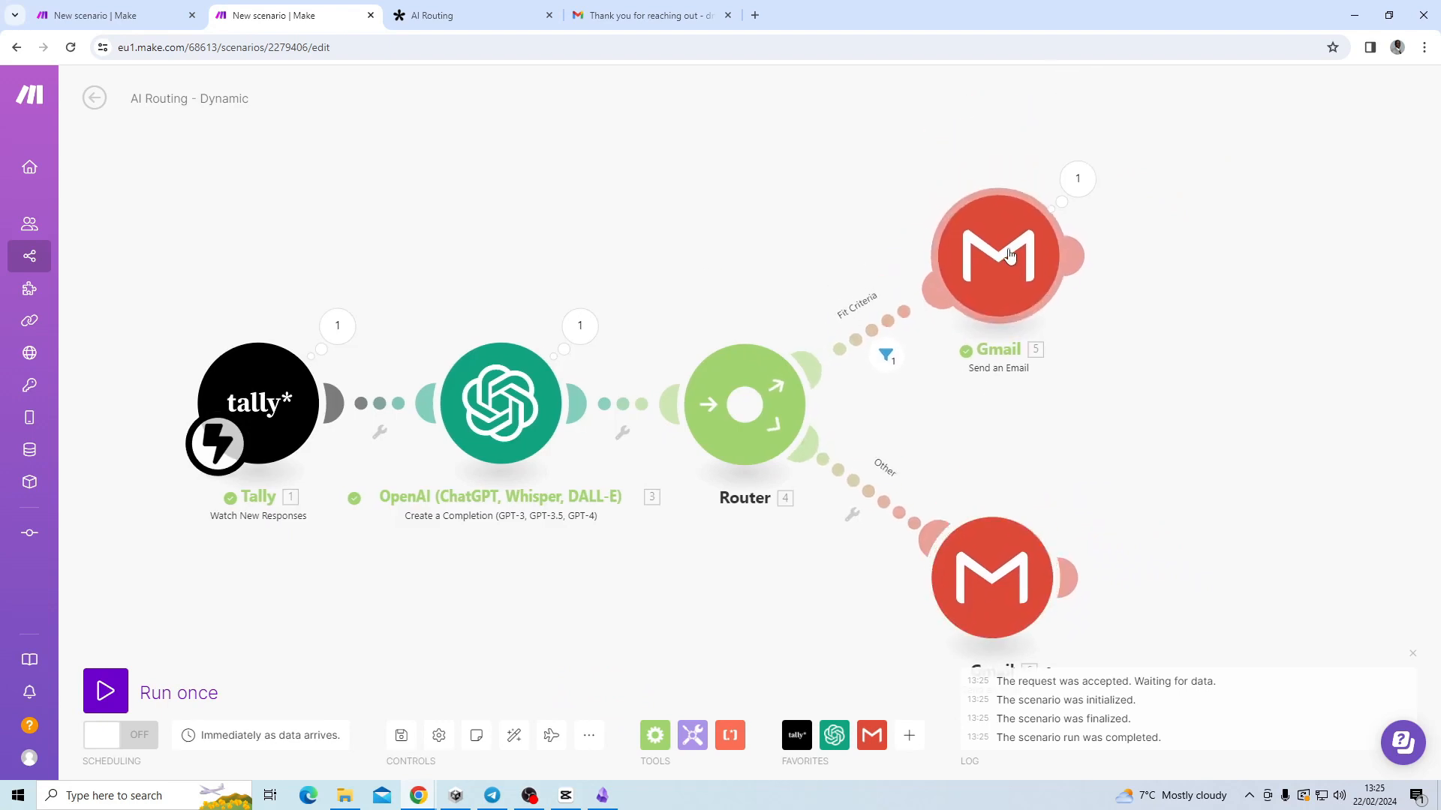
pyautogui.scroll(-2, 498, 215)
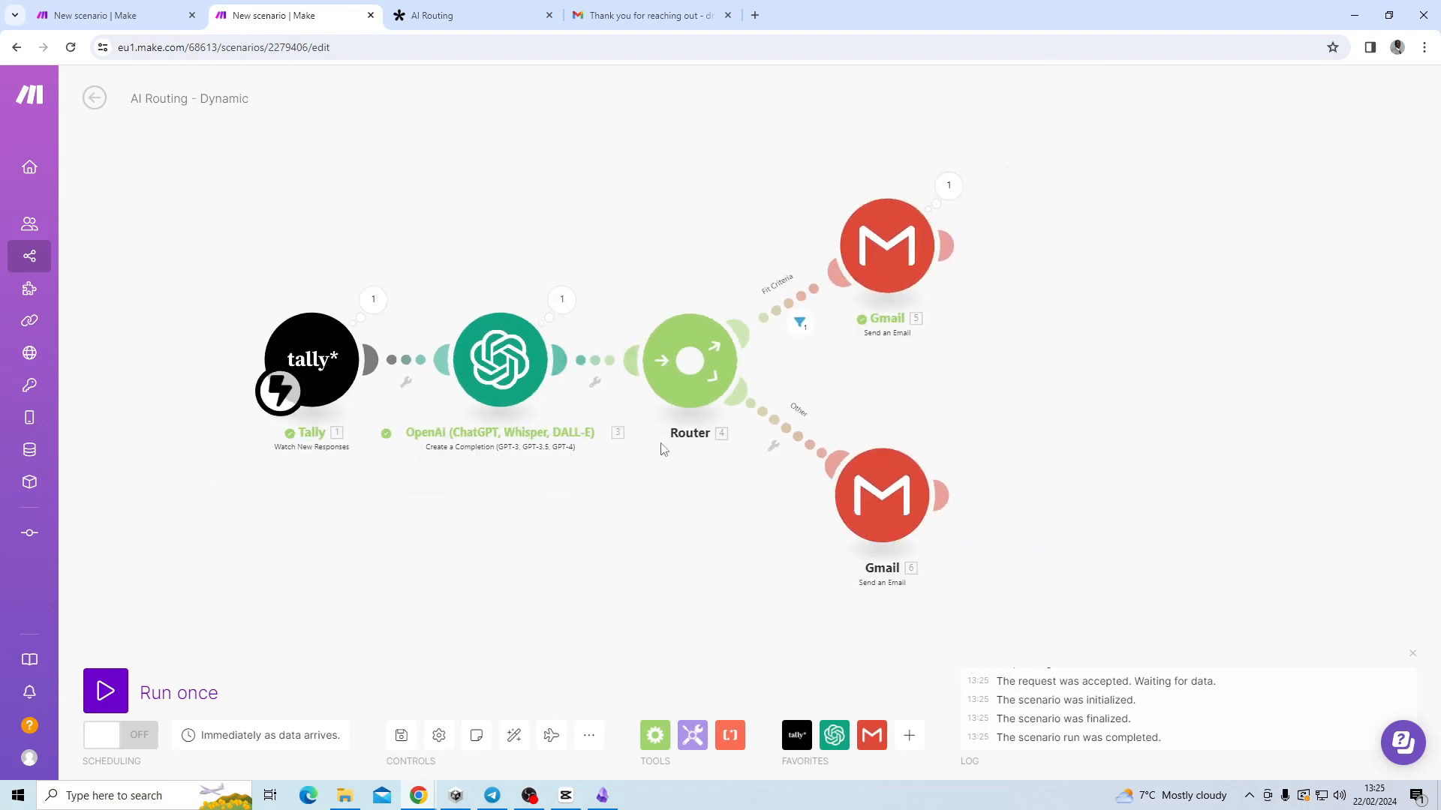
pyautogui.moveTo(583, 518); pyautogui.dragTo(445, 517)
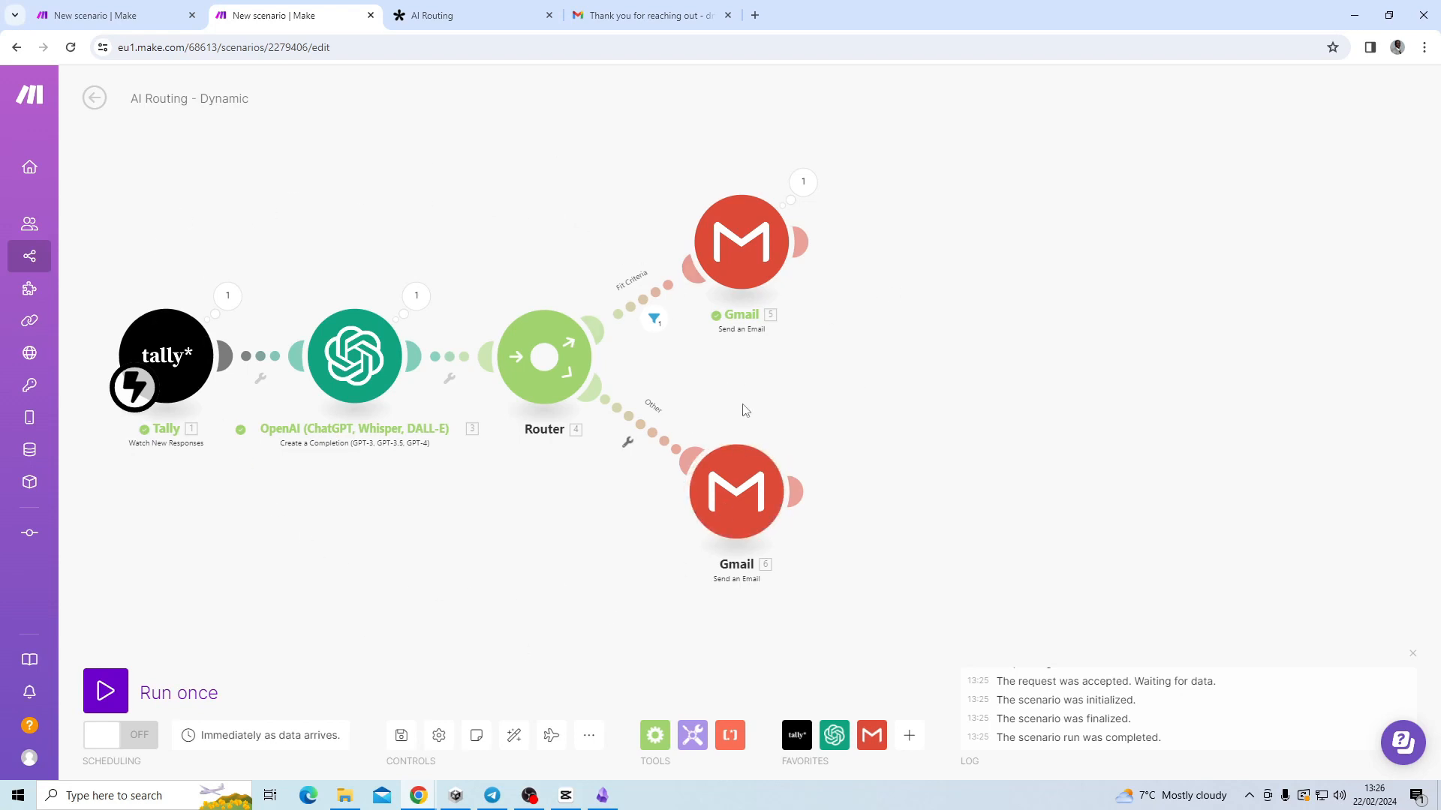
pyautogui.click(340, 341)
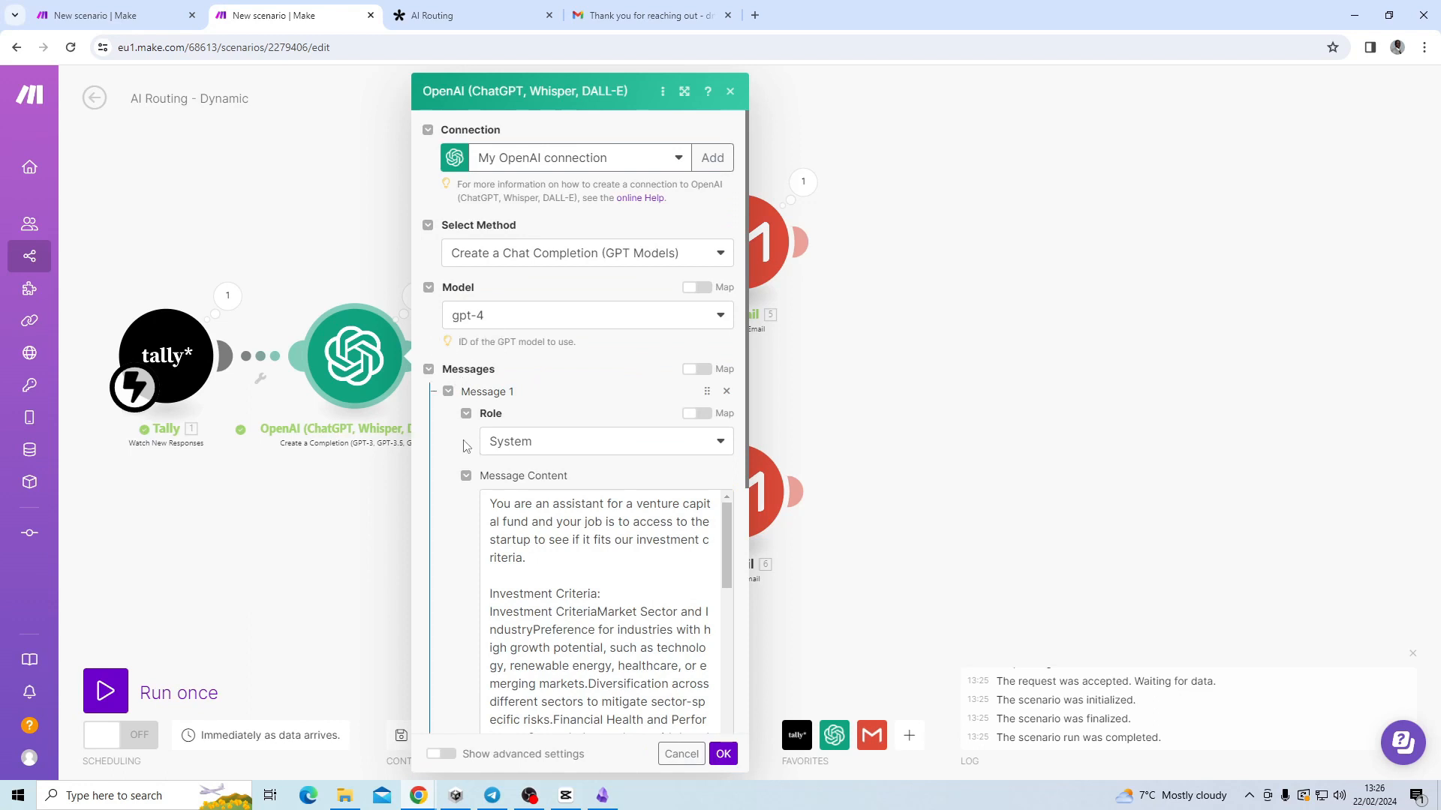
pyautogui.scroll(-3, 463, 446)
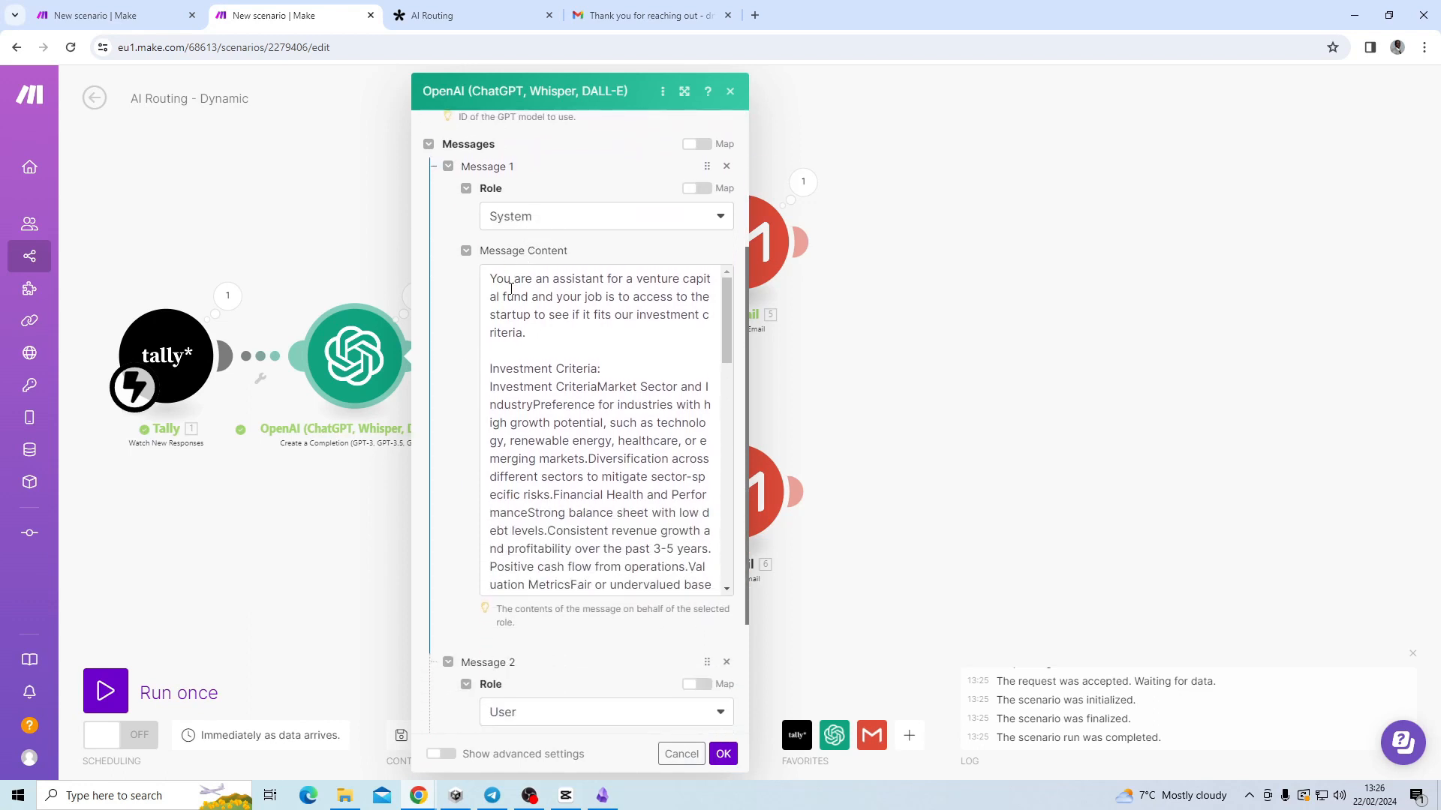
pyautogui.click(492, 281)
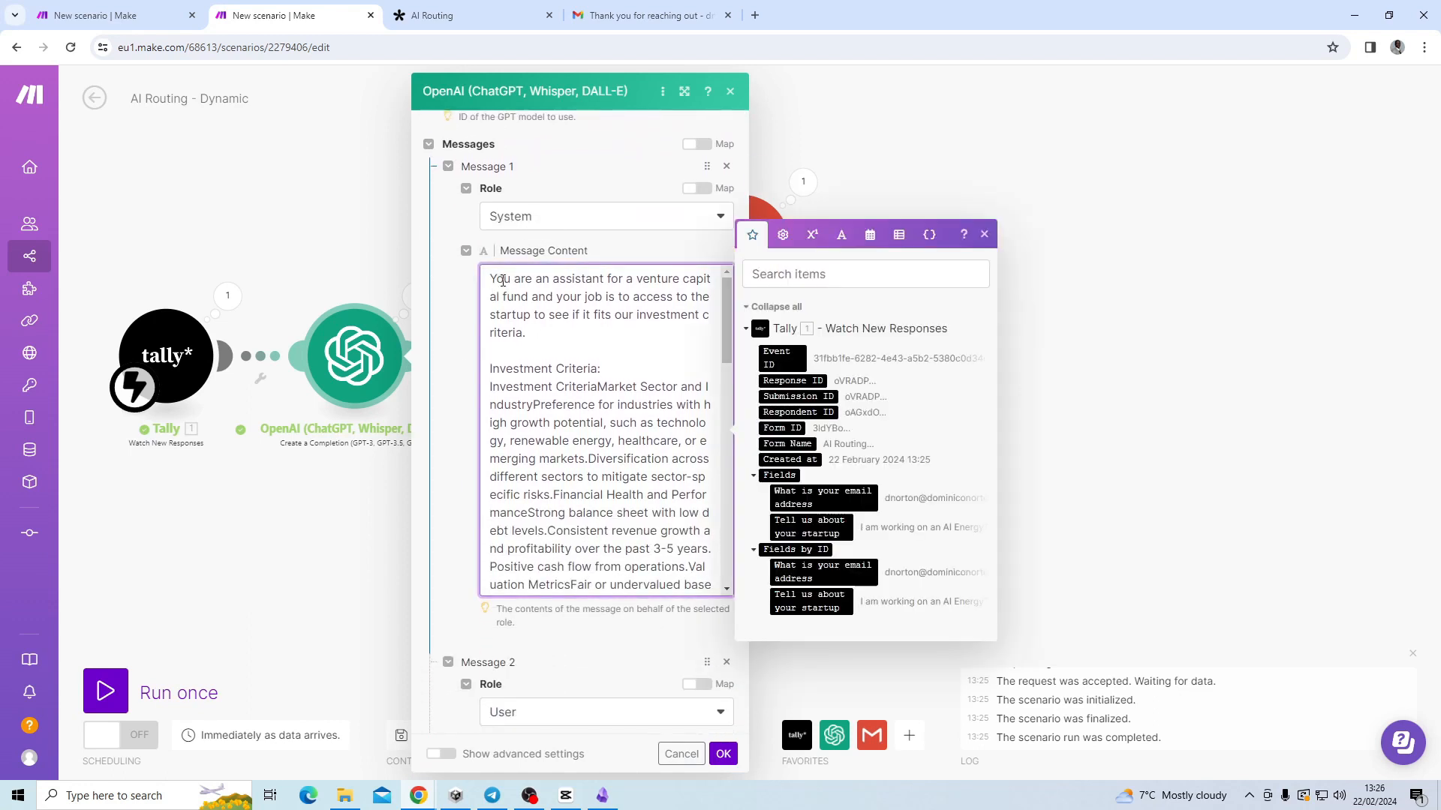
pyautogui.scroll(-2, 501, 280)
pyautogui.scroll(-10, 503, 281)
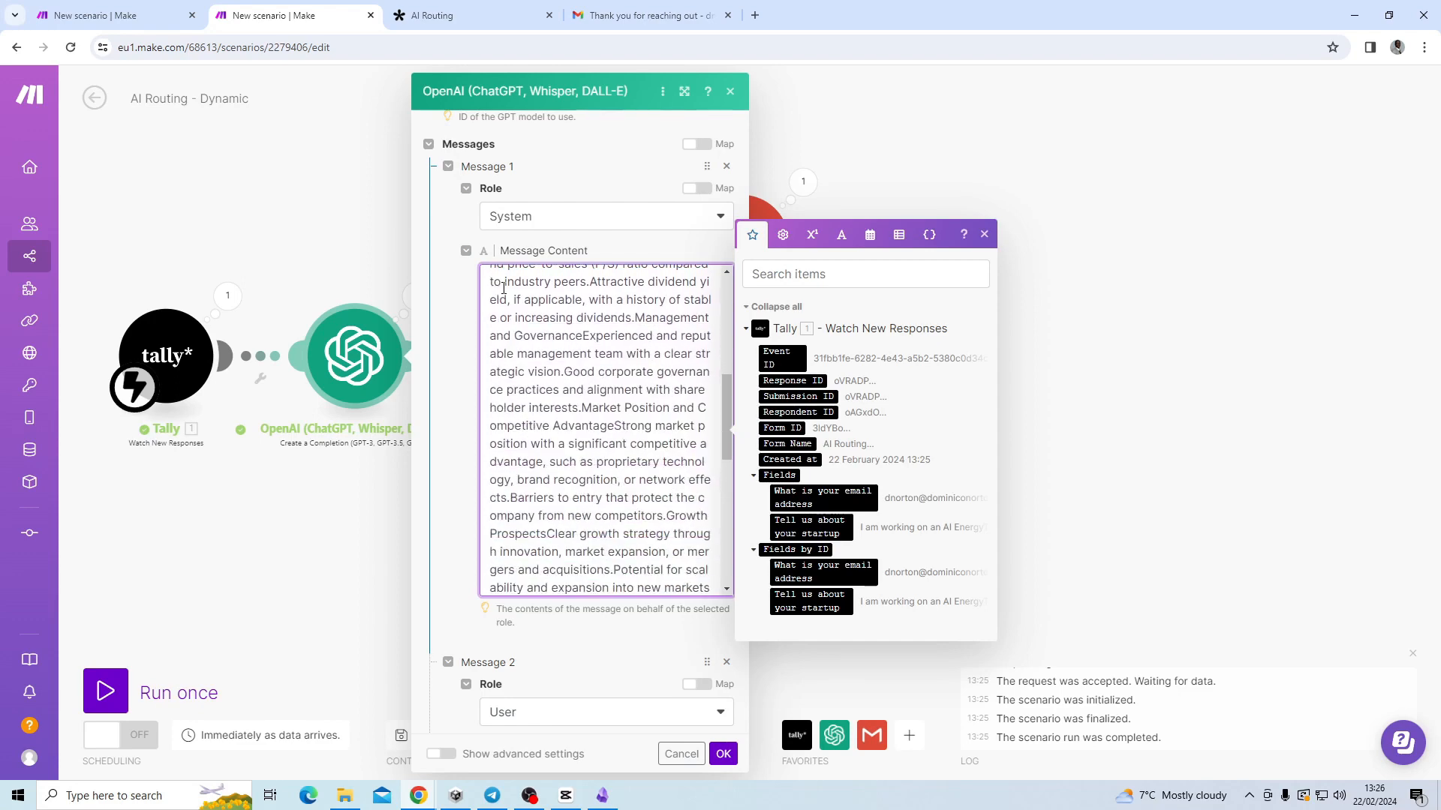
pyautogui.scroll(-1, 503, 288)
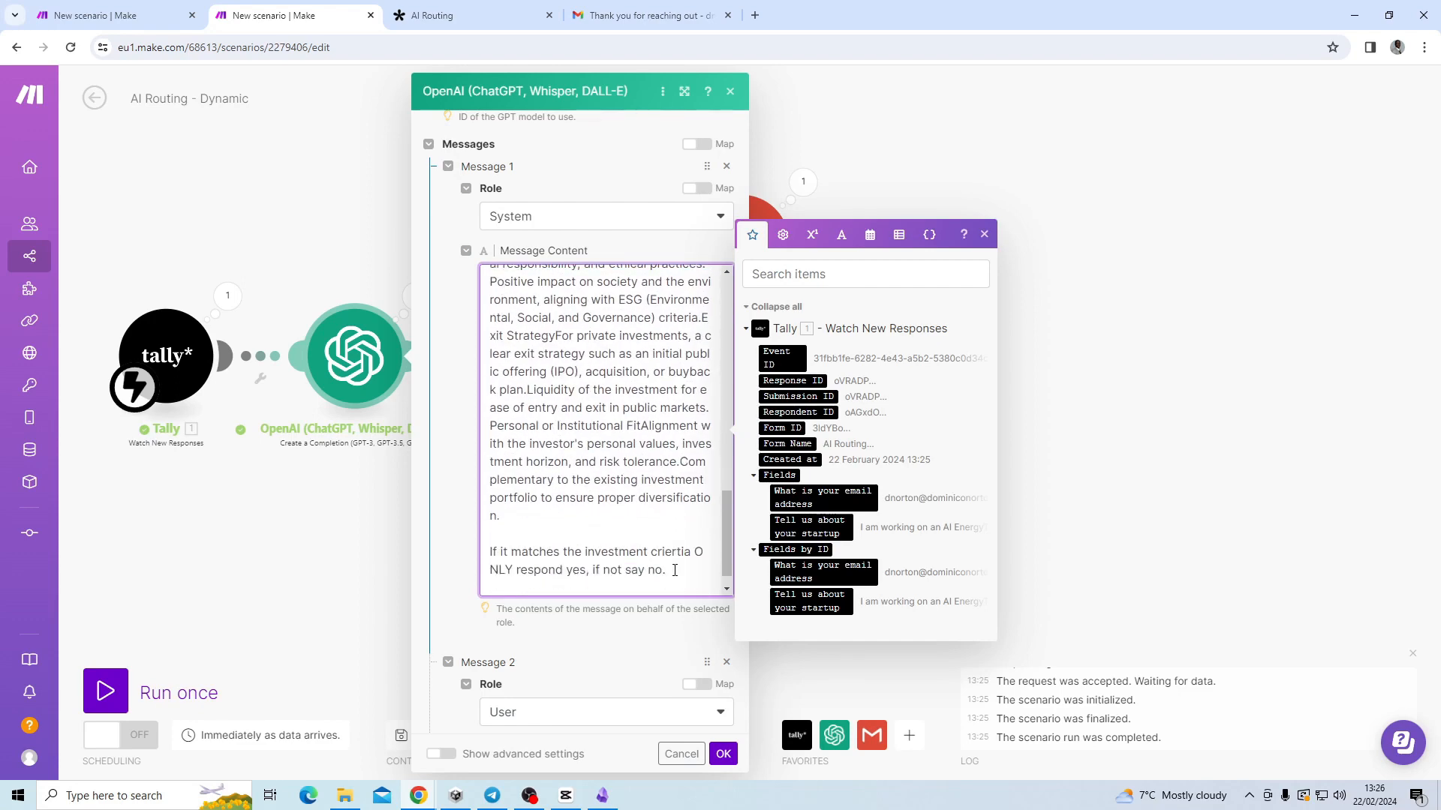
pyautogui.moveTo(674, 571); pyautogui.dragTo(483, 557)
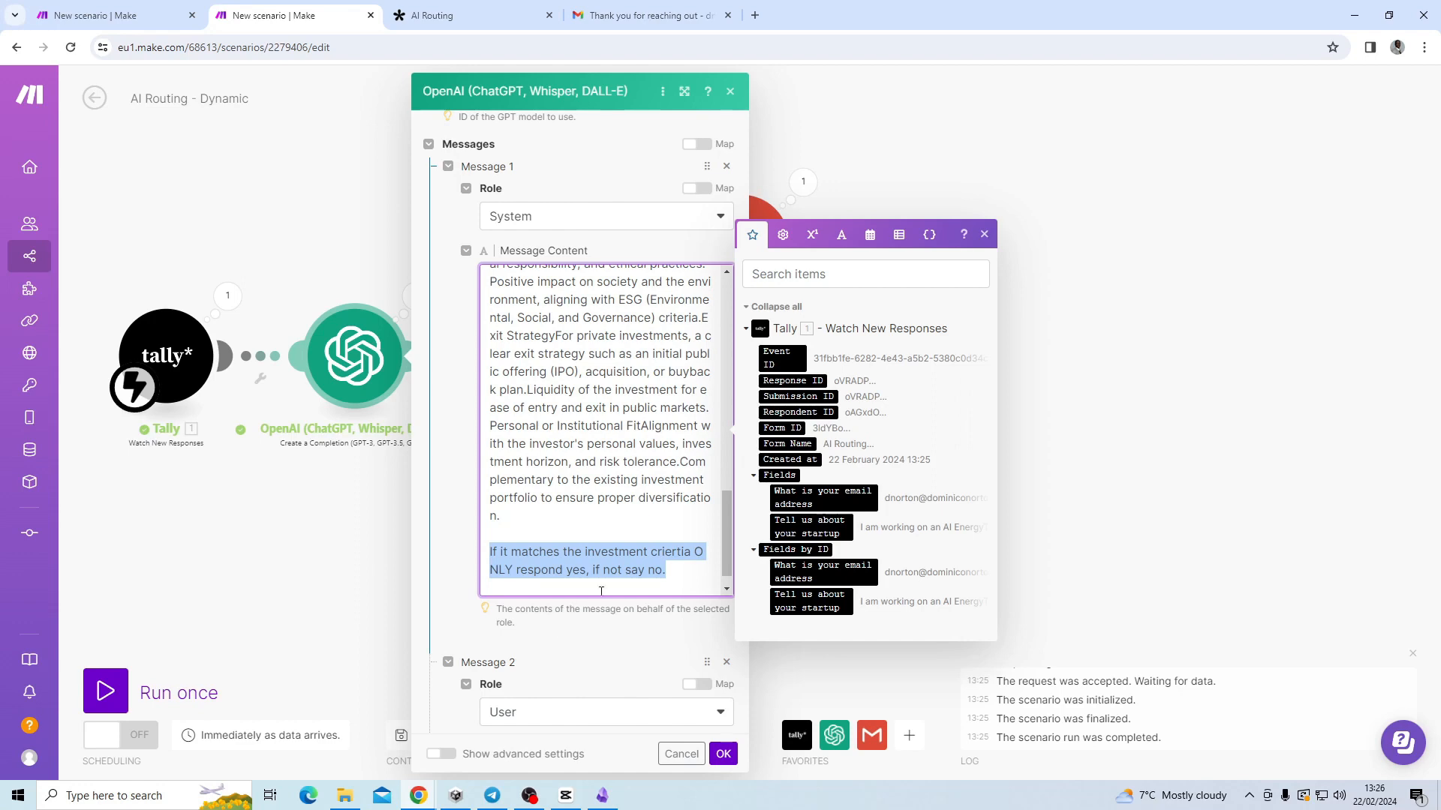
pyautogui.click(688, 567)
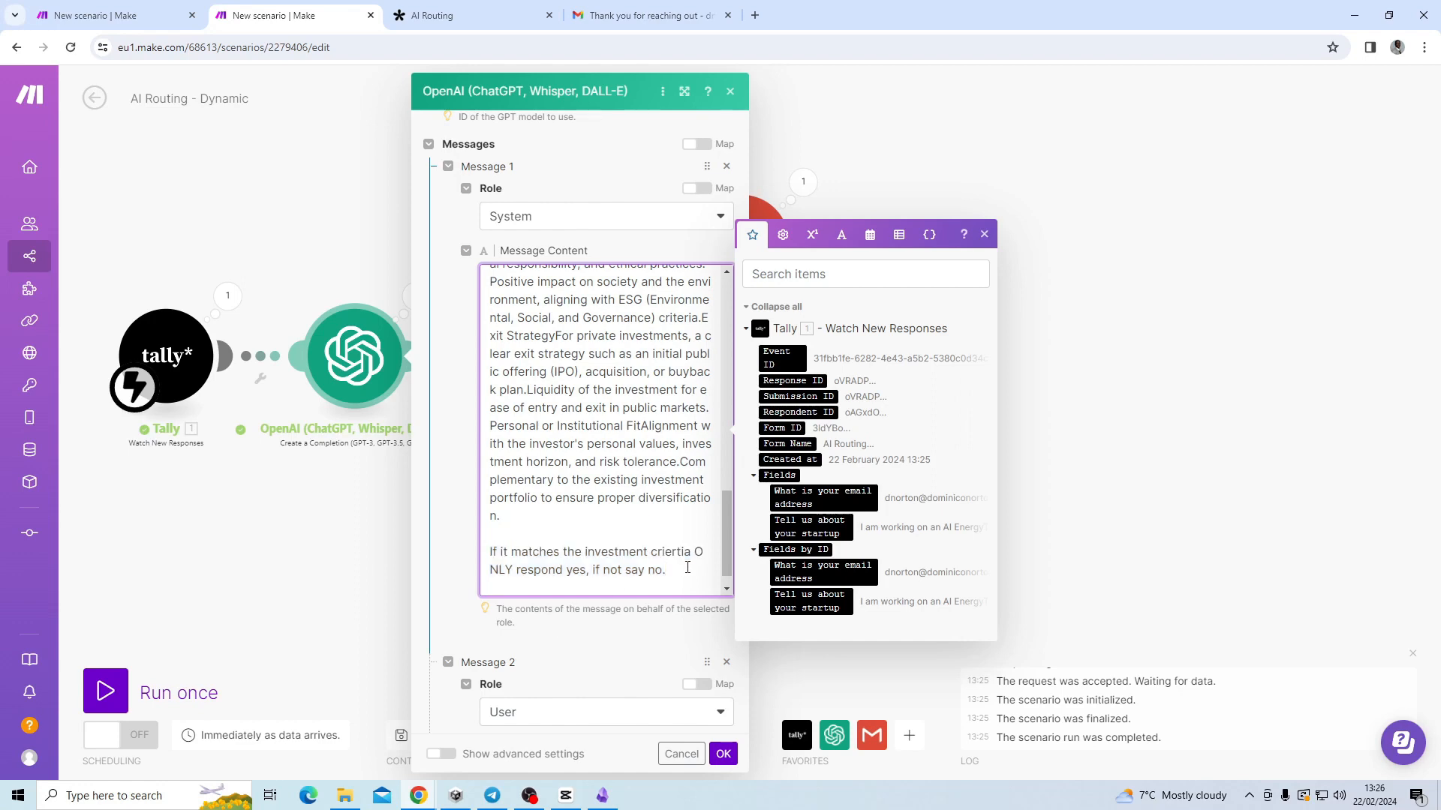
pyautogui.click(311, 573)
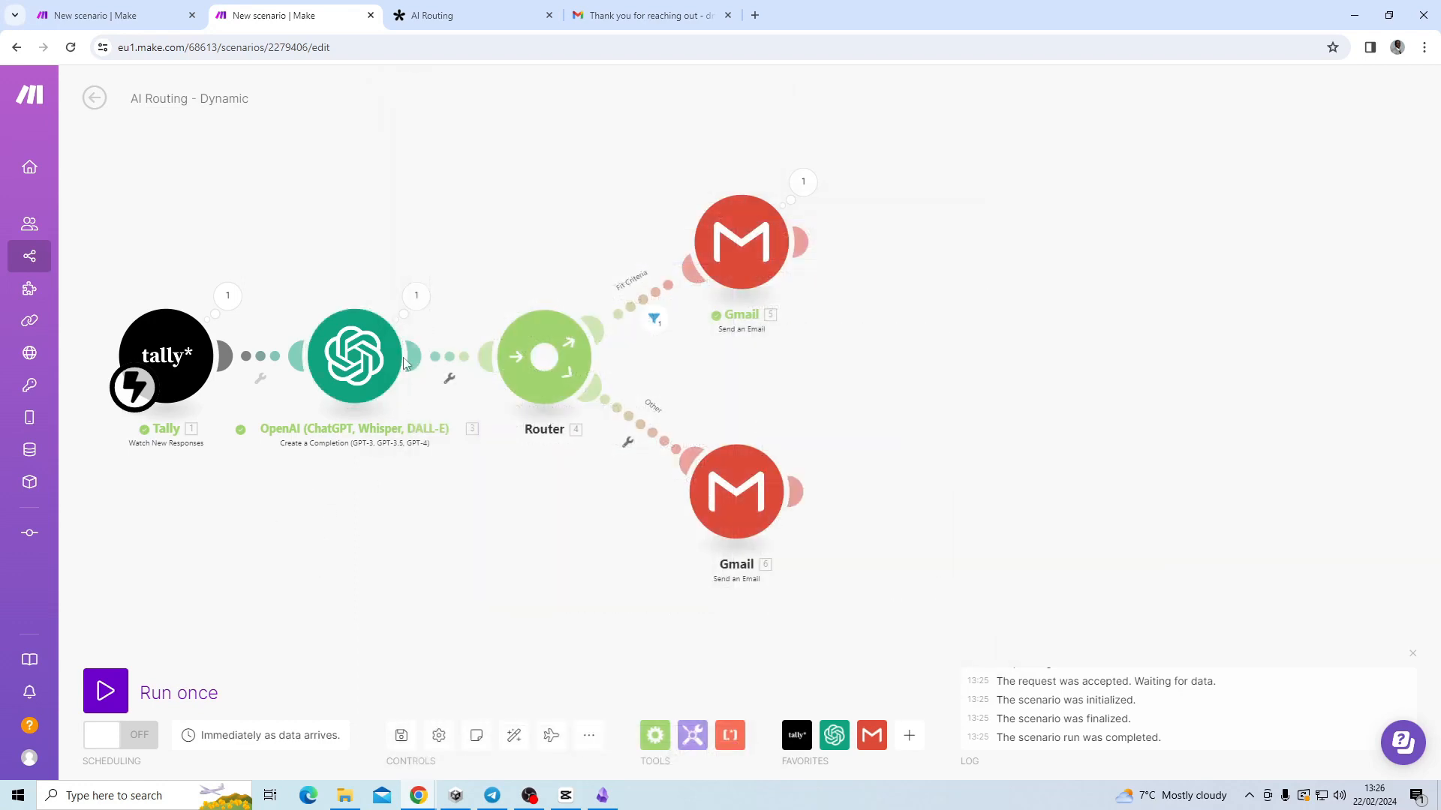
pyautogui.click(411, 301)
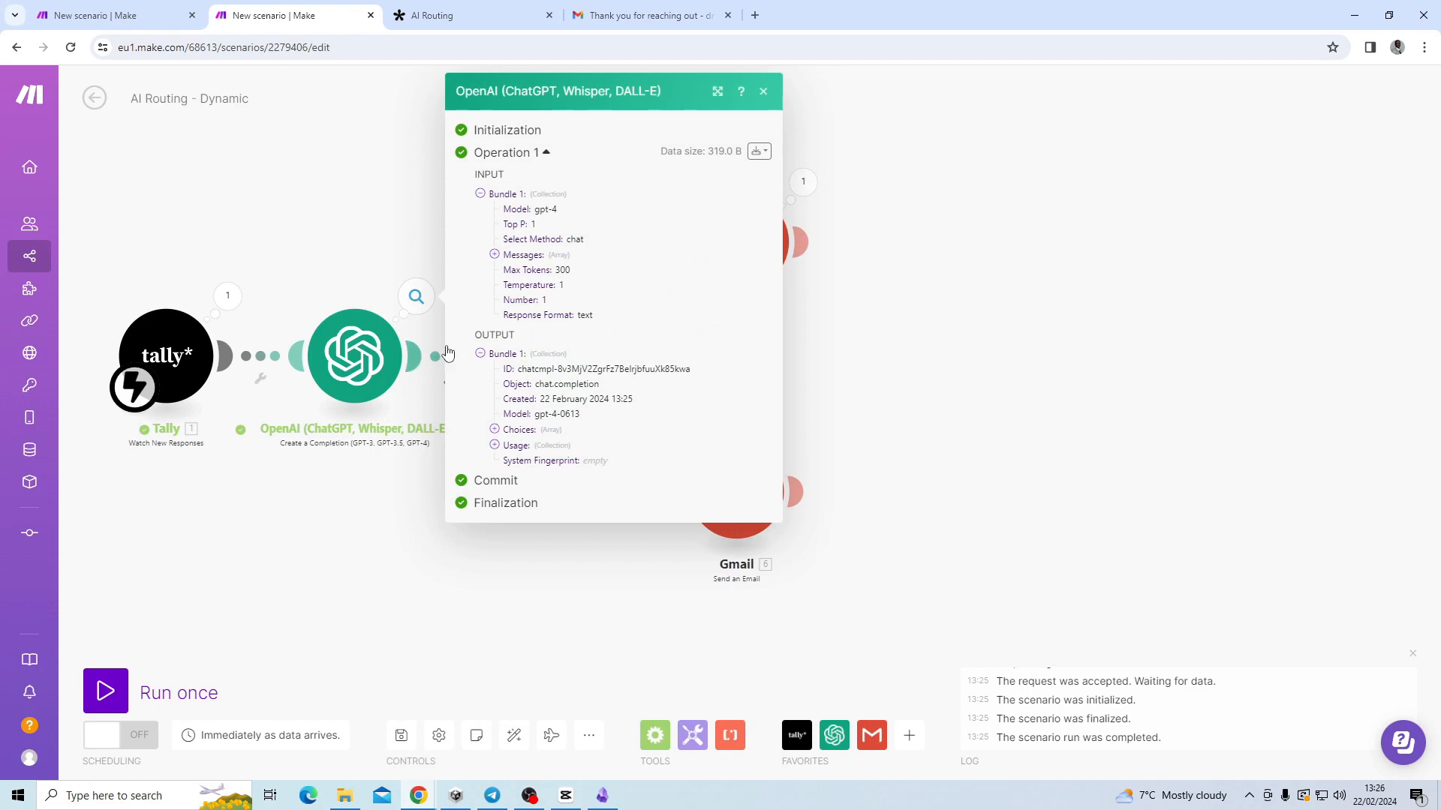
pyautogui.click(495, 430)
pyautogui.click(509, 446)
pyautogui.click(523, 476)
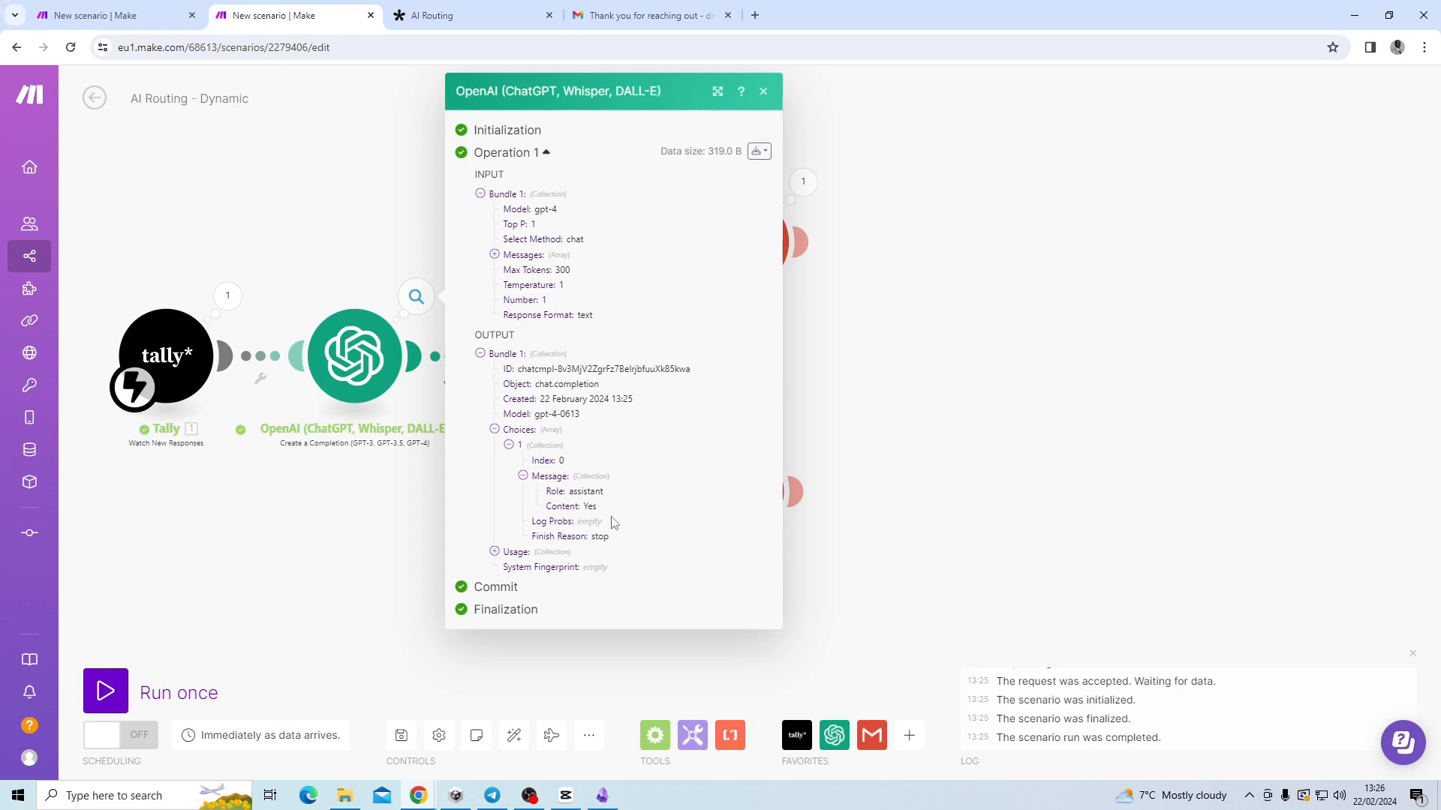
pyautogui.click(1066, 412)
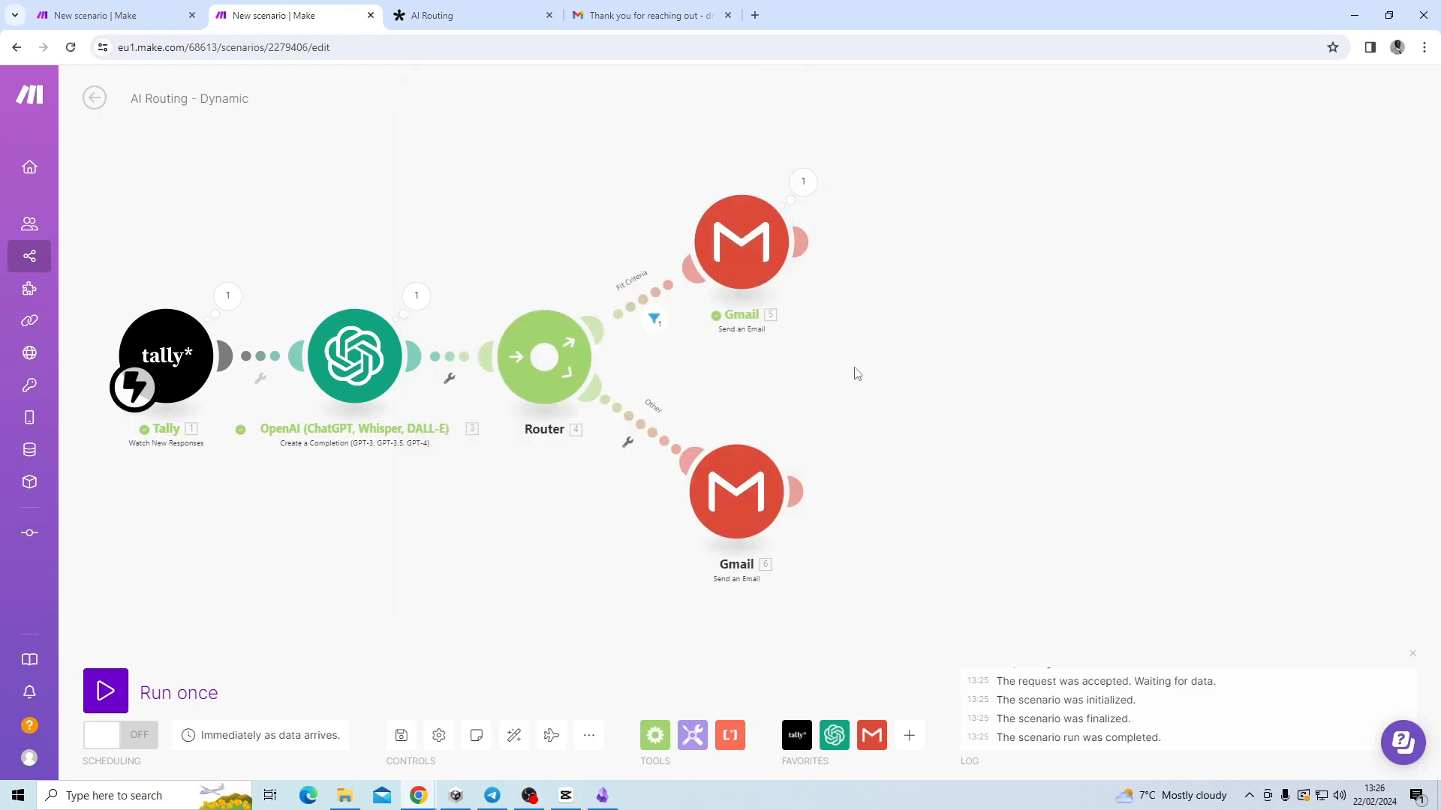
pyautogui.click(654, 319)
pyautogui.click(655, 320)
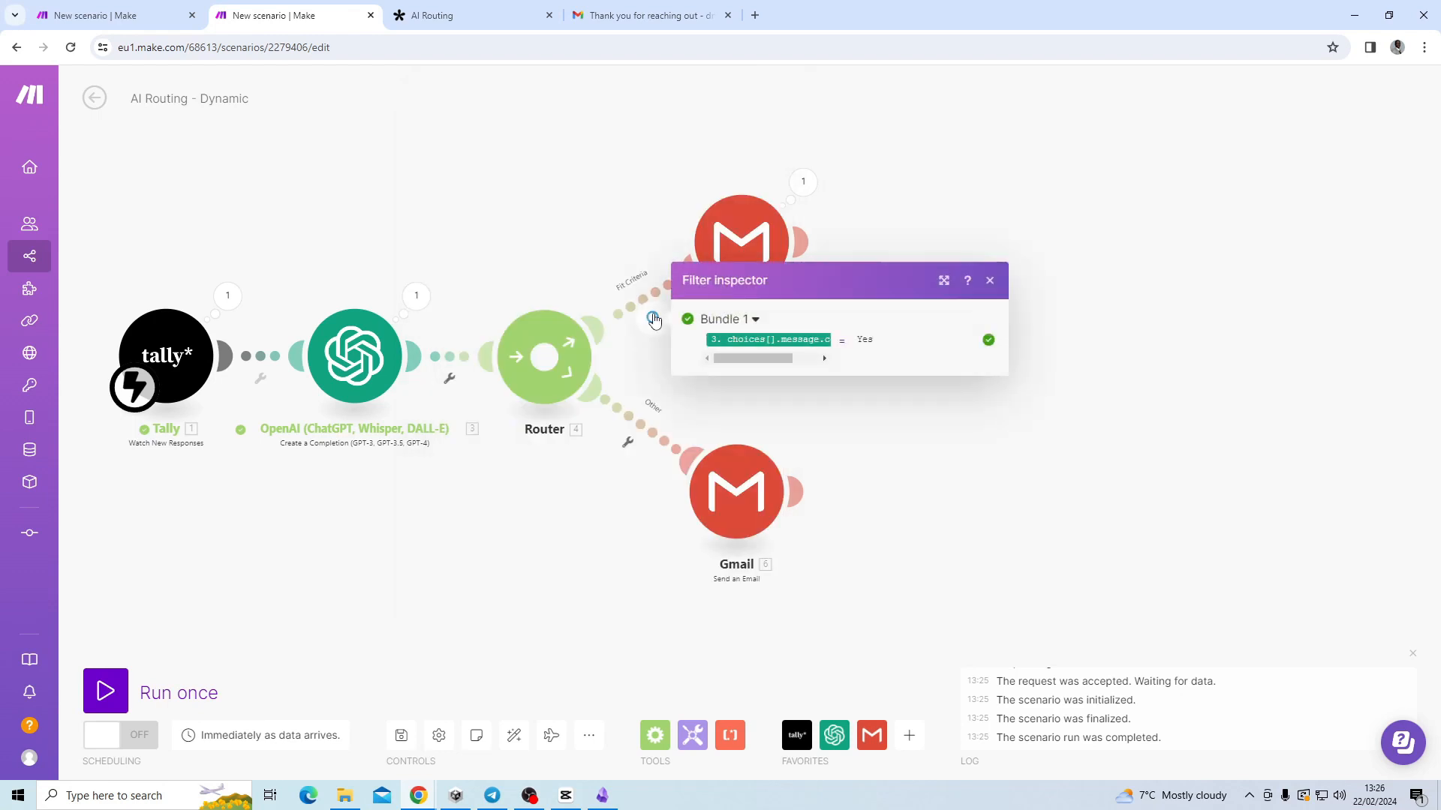
pyautogui.click(643, 304)
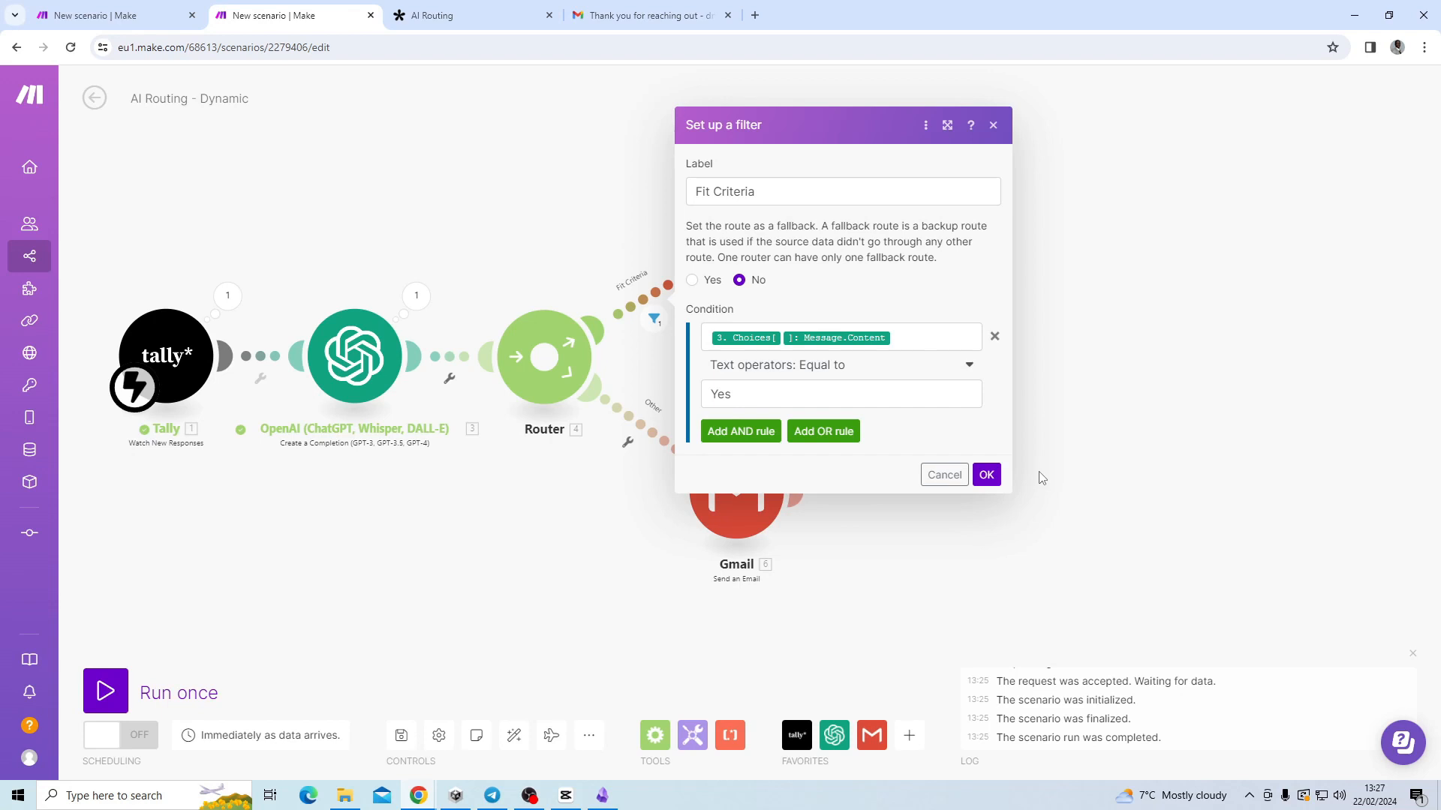
pyautogui.click(985, 476)
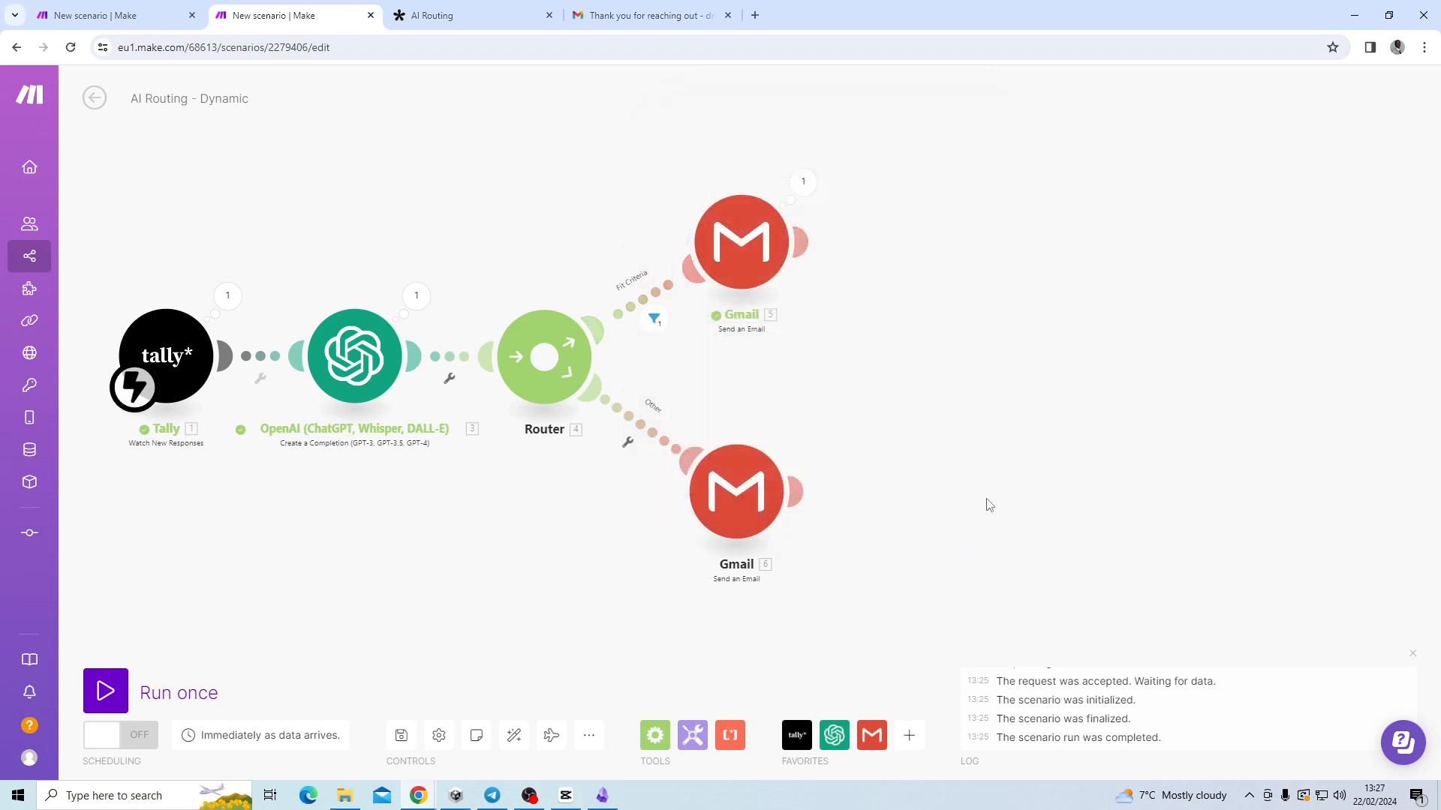